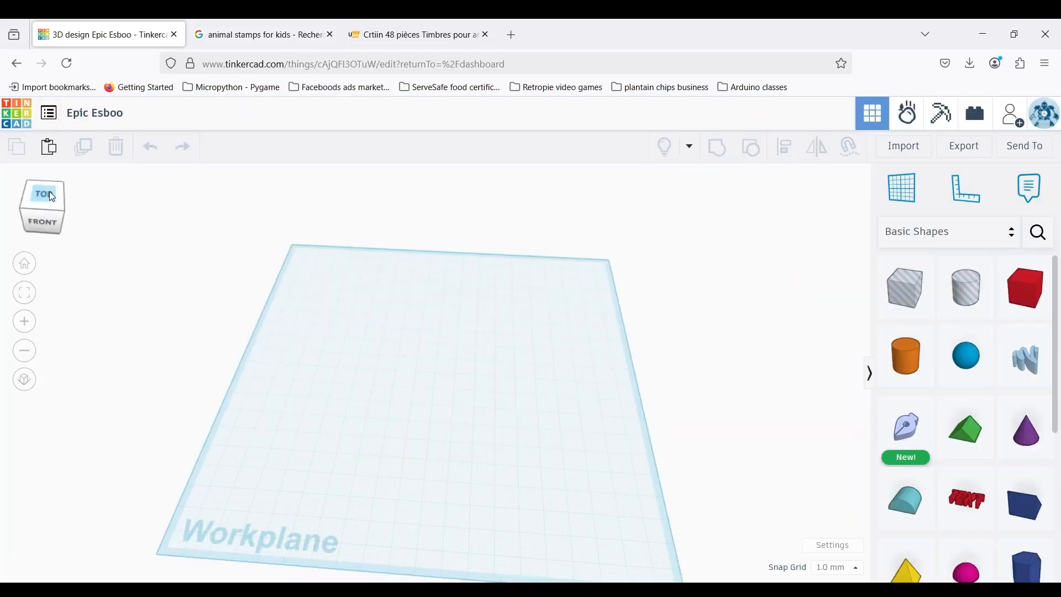
drag(1023, 356, 294, 234)
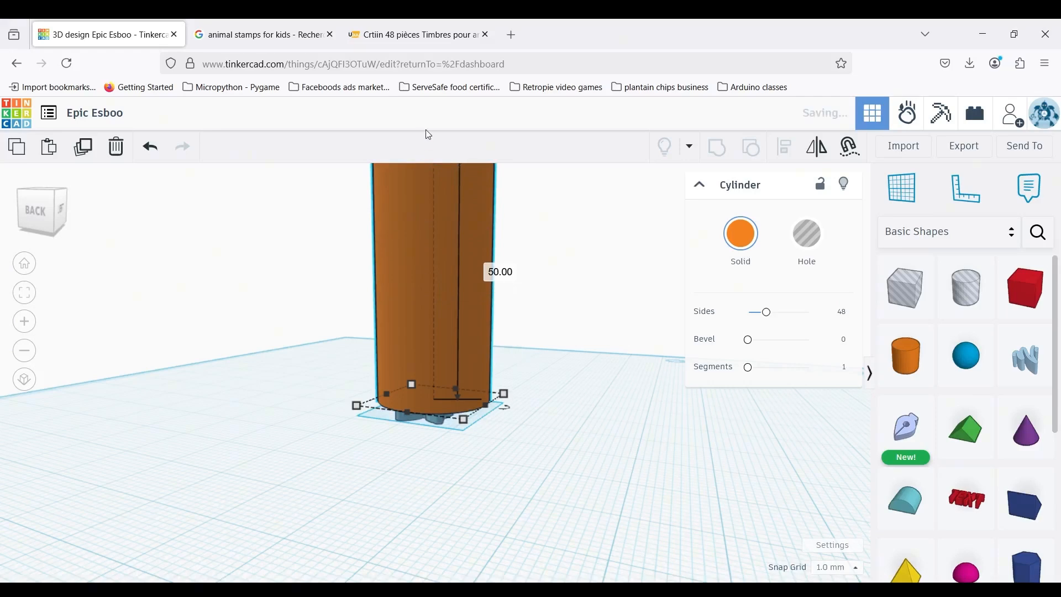
click(552, 493)
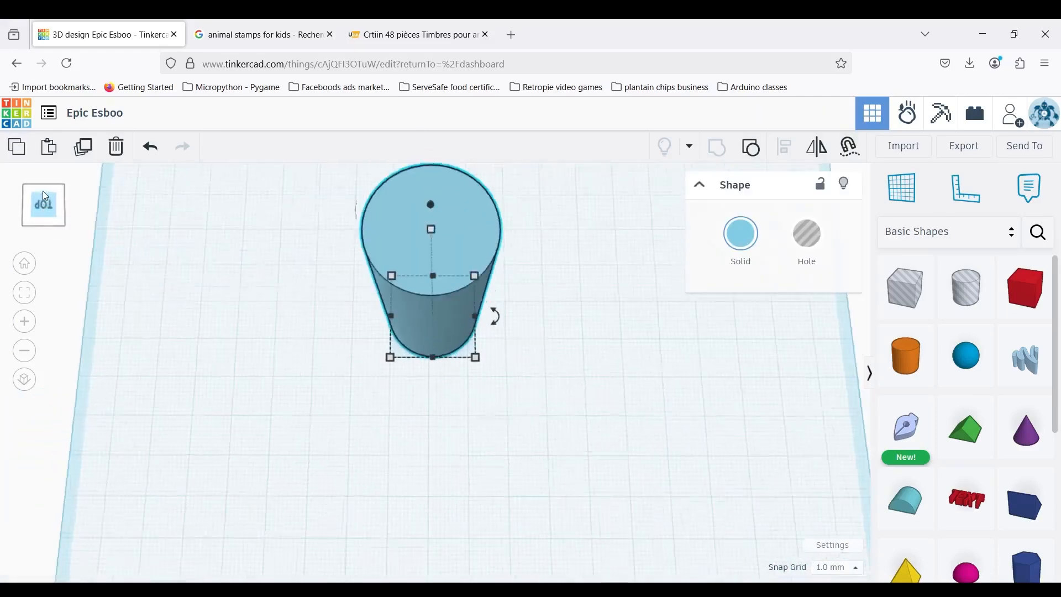
drag(463, 195, 367, 292)
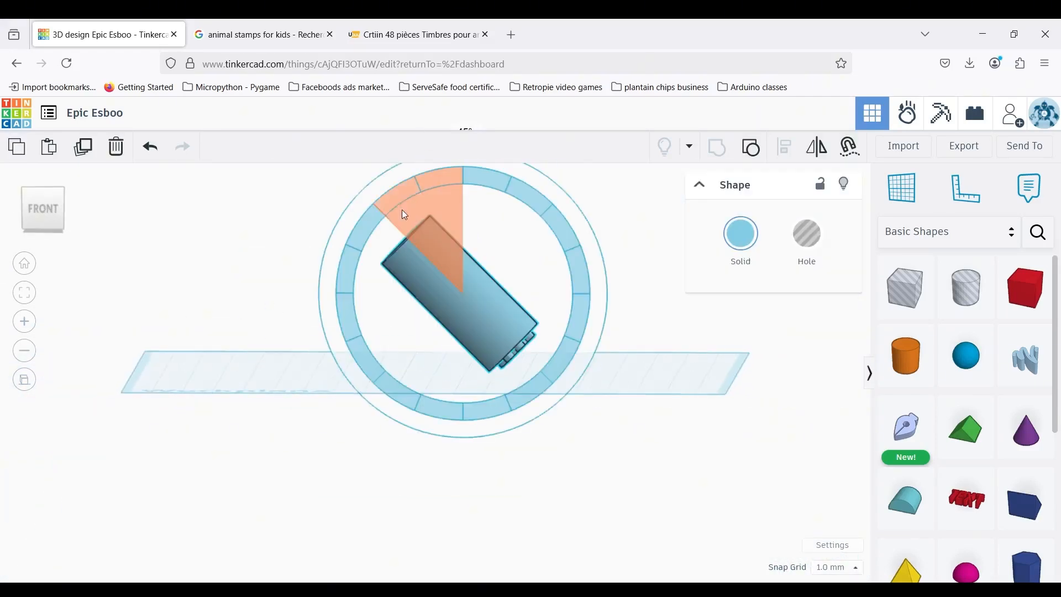
right_drag(611, 318, 450, 334)
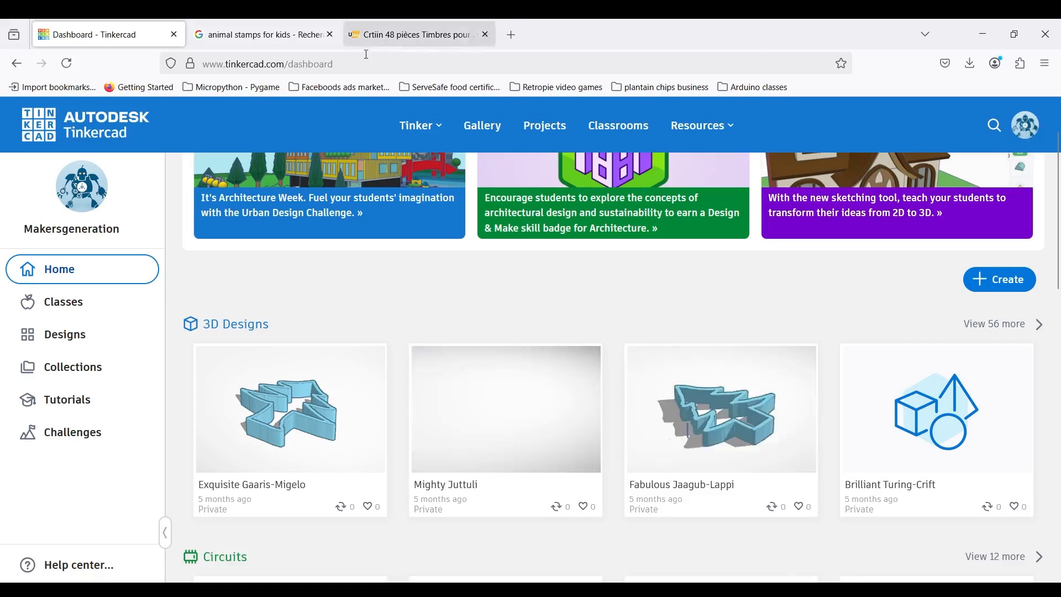
Create a new 3D design and place a Scribble shape on the workplane to start a freehand drawing
click(1003, 284)
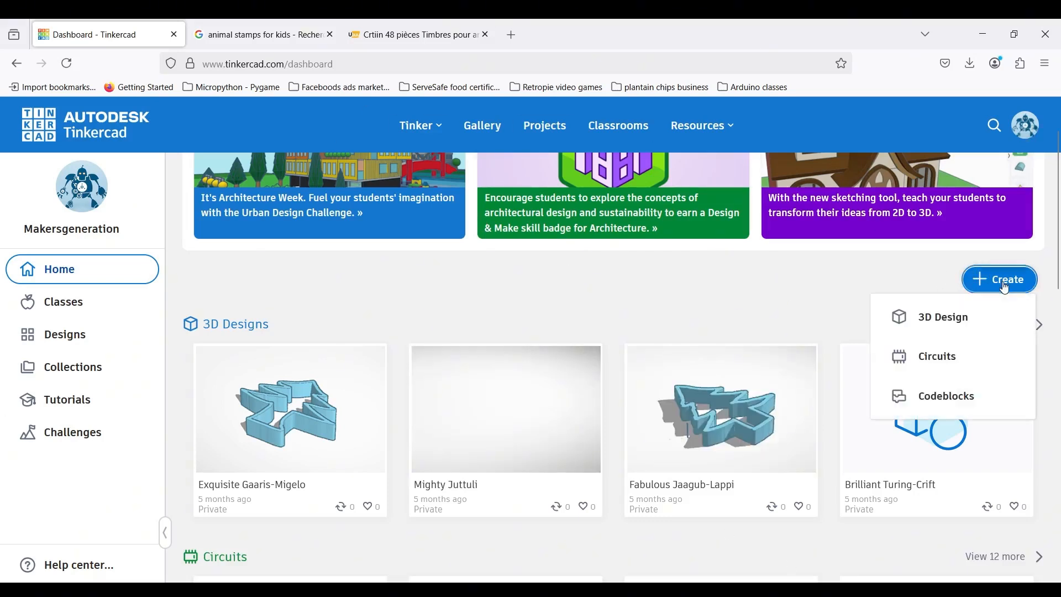
click(907, 322)
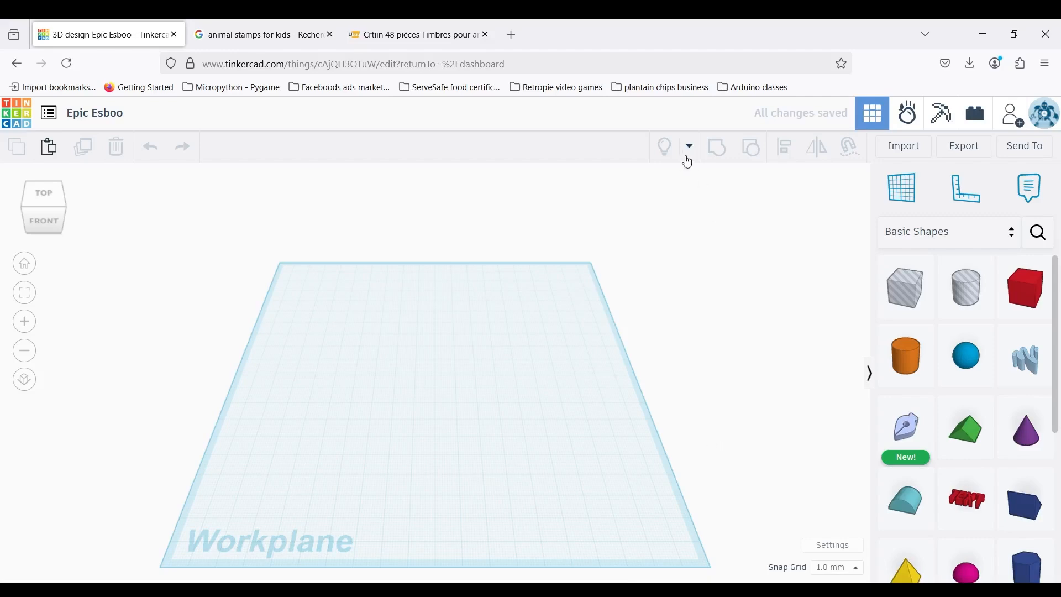
click(34, 193)
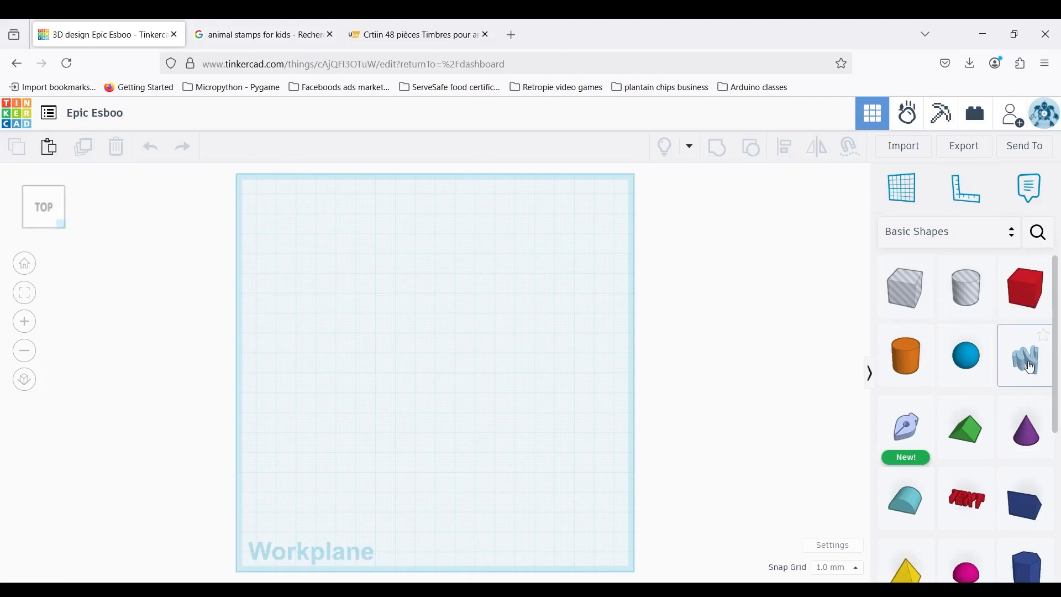
mouse_move(1030, 367)
mouse_down()
mouse_move(292, 237)
mouse_move(371, 303)
mouse_move(387, 297)
mouse_up()
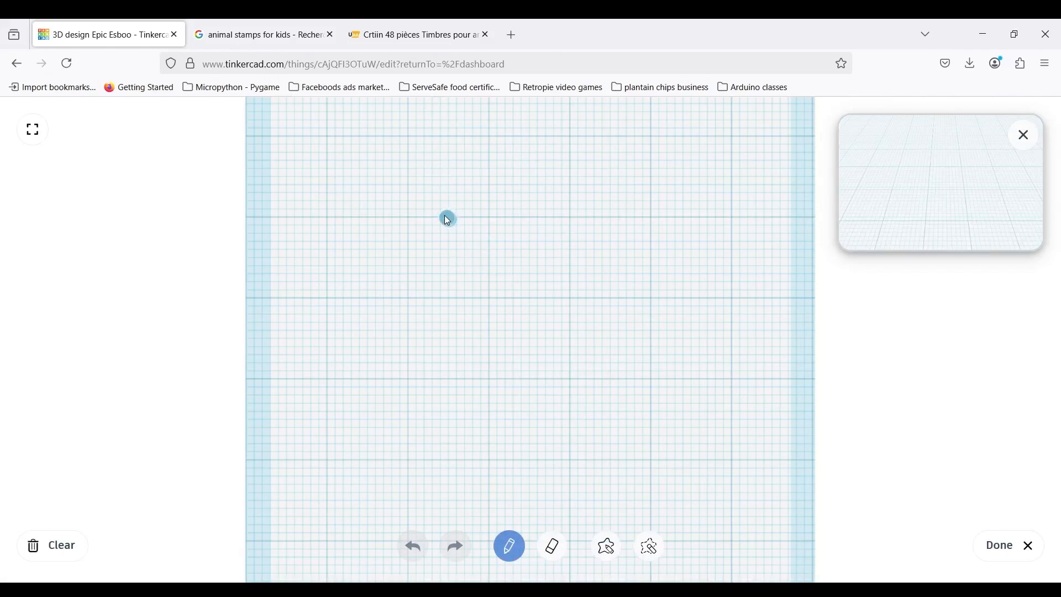
Draw a closed rabbit outline with two ears, a round body, two feet and a tail, and finish the scribble
mouse_move(485, 184)
mouse_down()
mouse_move(486, 214)
mouse_move(528, 216)
mouse_move(528, 182)
mouse_move(574, 126)
mouse_move(588, 141)
mouse_move(575, 200)
mouse_move(556, 220)
mouse_up()
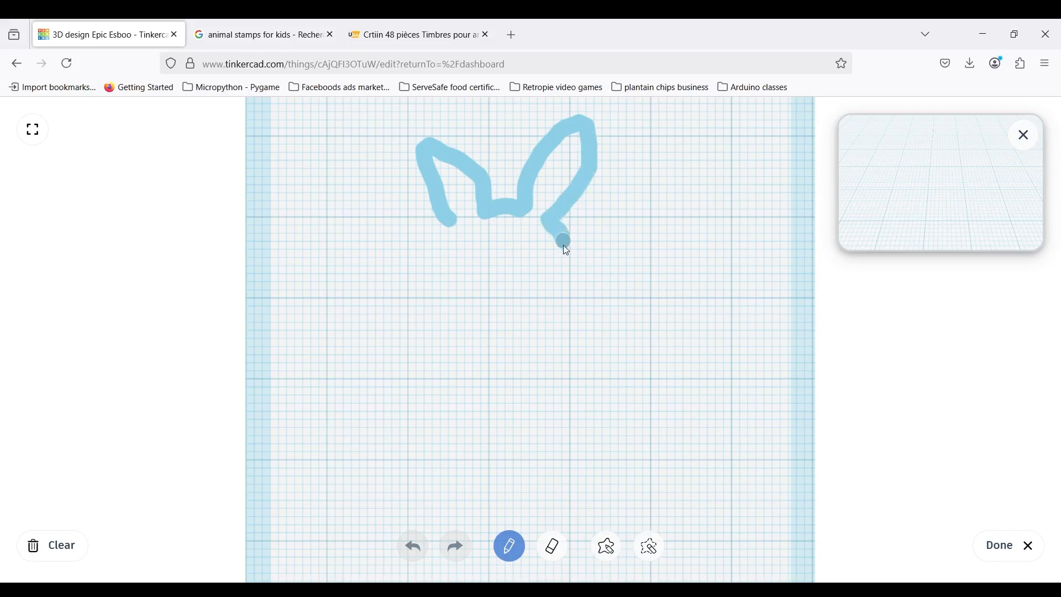
drag(543, 308, 540, 309)
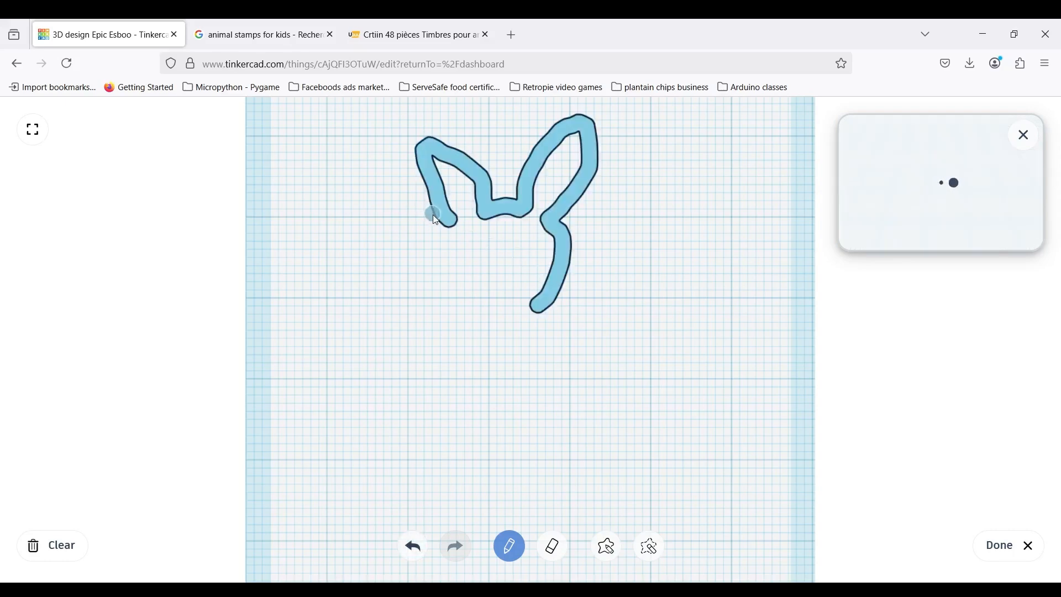
mouse_move(453, 221)
mouse_down()
mouse_move(442, 245)
mouse_move(453, 322)
mouse_move(466, 324)
mouse_move(416, 369)
mouse_move(401, 434)
mouse_move(467, 488)
mouse_move(453, 514)
mouse_move(500, 489)
mouse_move(569, 479)
mouse_move(584, 534)
mouse_up()
mouse_move(596, 479)
mouse_down()
mouse_move(625, 445)
mouse_move(692, 440)
mouse_up()
mouse_move(652, 396)
mouse_down()
mouse_move(615, 402)
mouse_move(599, 316)
mouse_move(538, 301)
mouse_up()
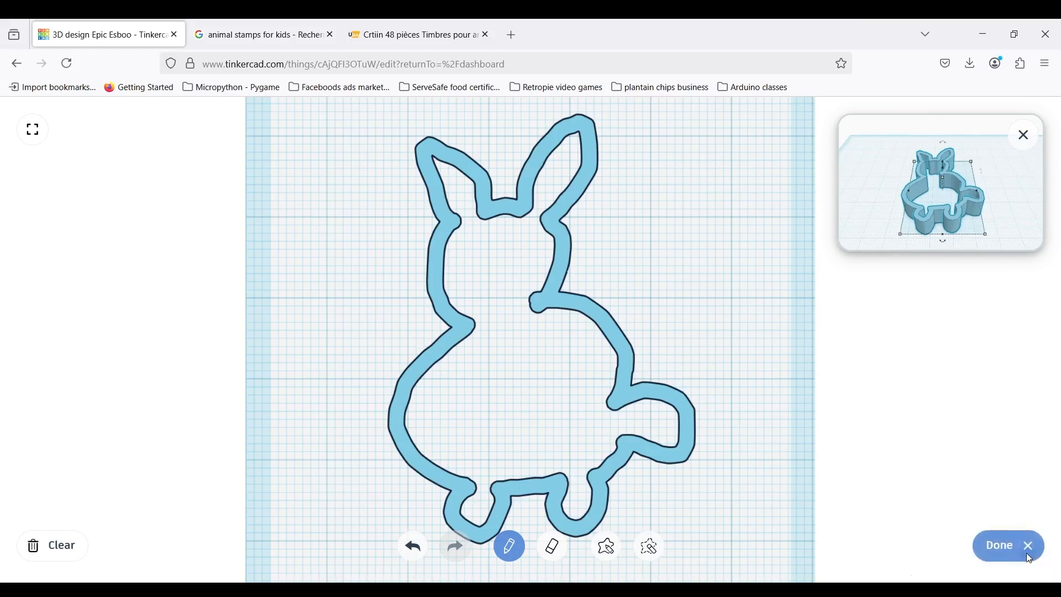
click(1000, 547)
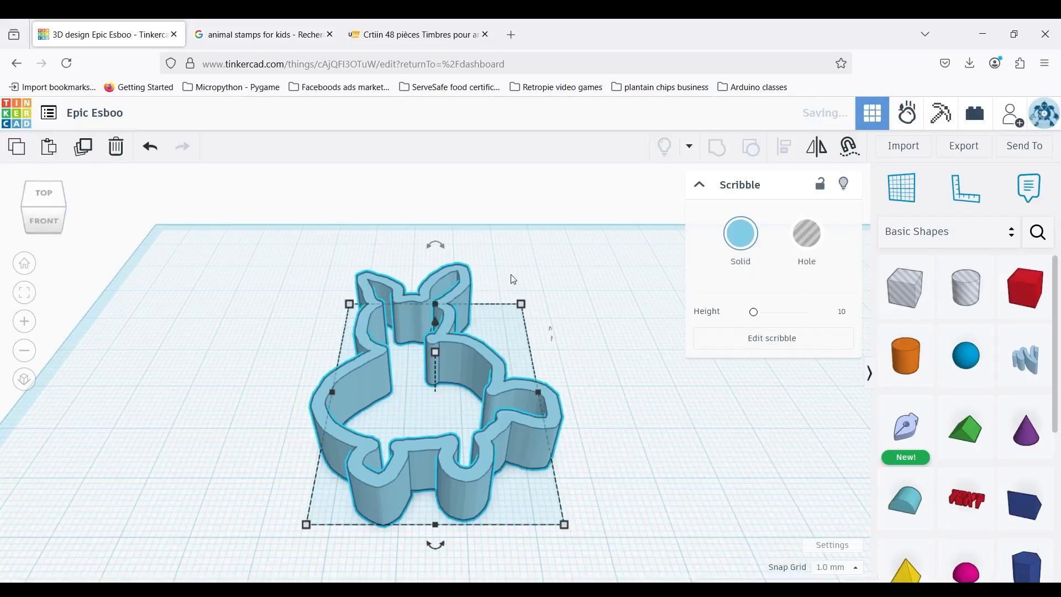
Move the rabbit scribble to about the middle of the workplane
scroll(577, 281, down, 5)
right_drag(657, 392, 629, 488)
click(43, 207)
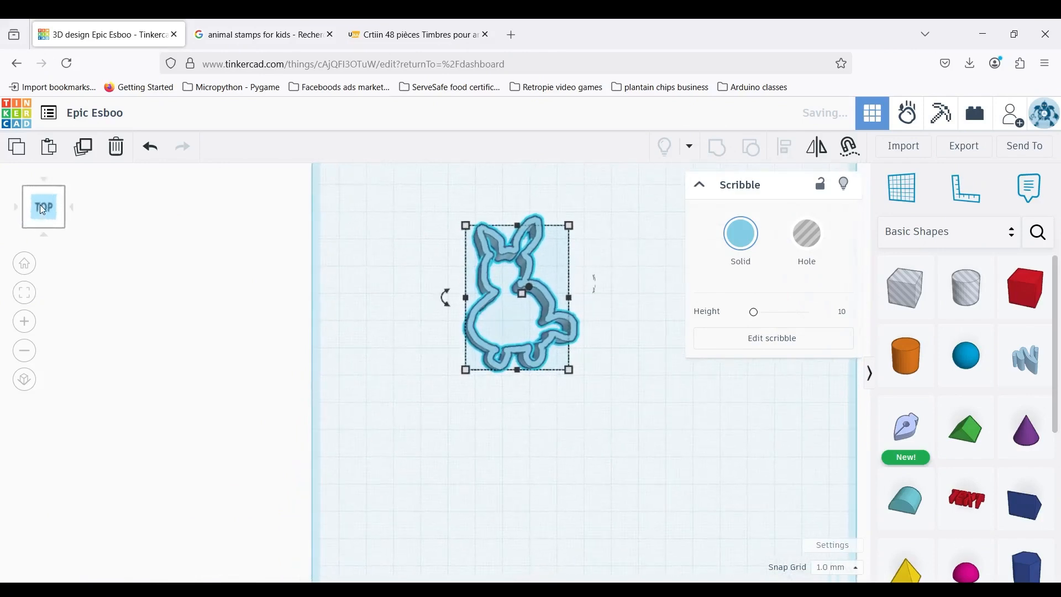
click(26, 351)
click(29, 349)
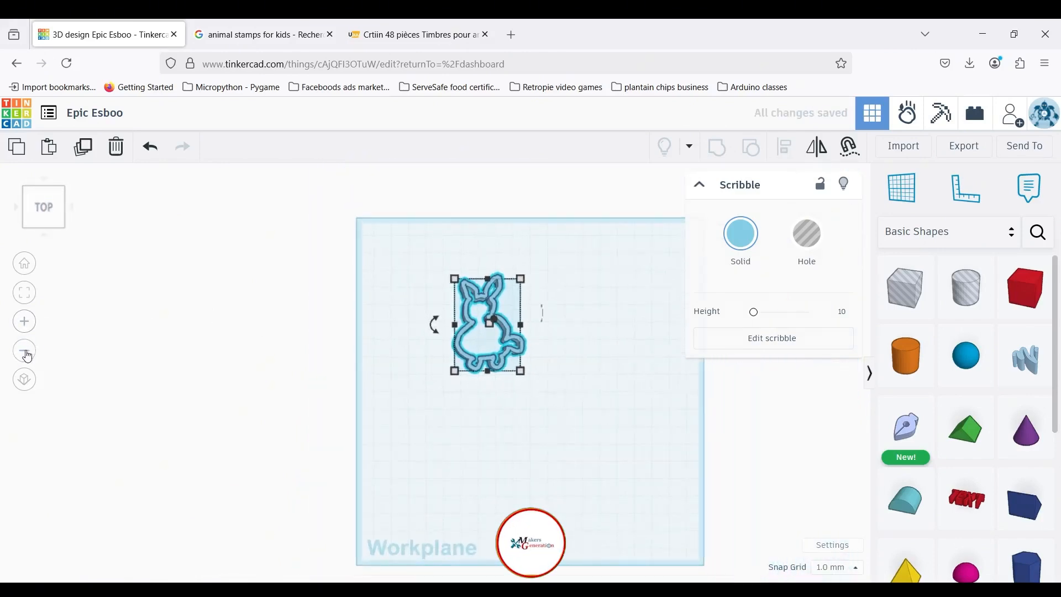
click(495, 345)
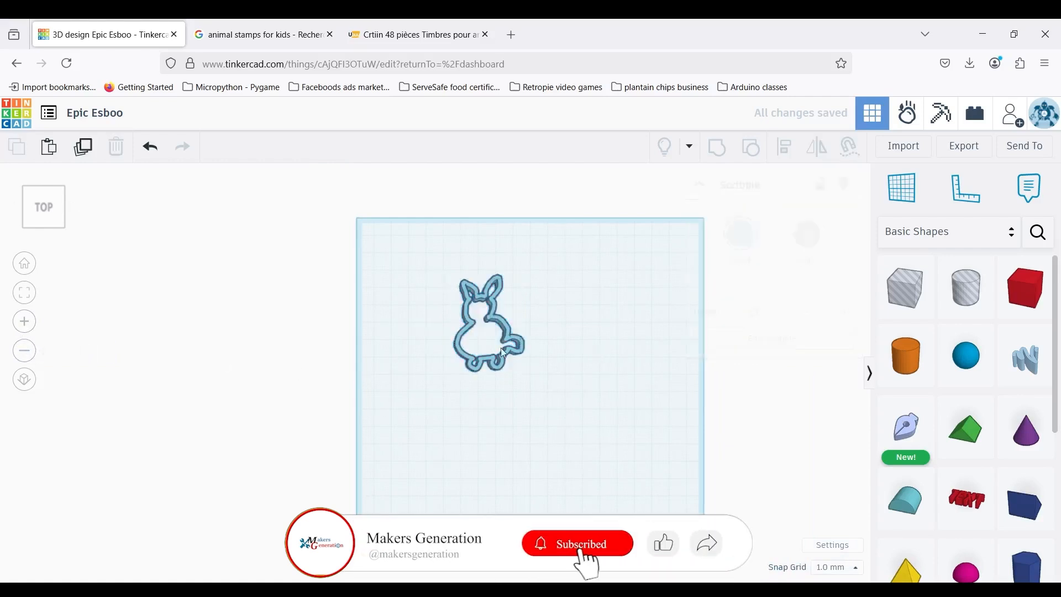
drag(494, 317, 516, 348)
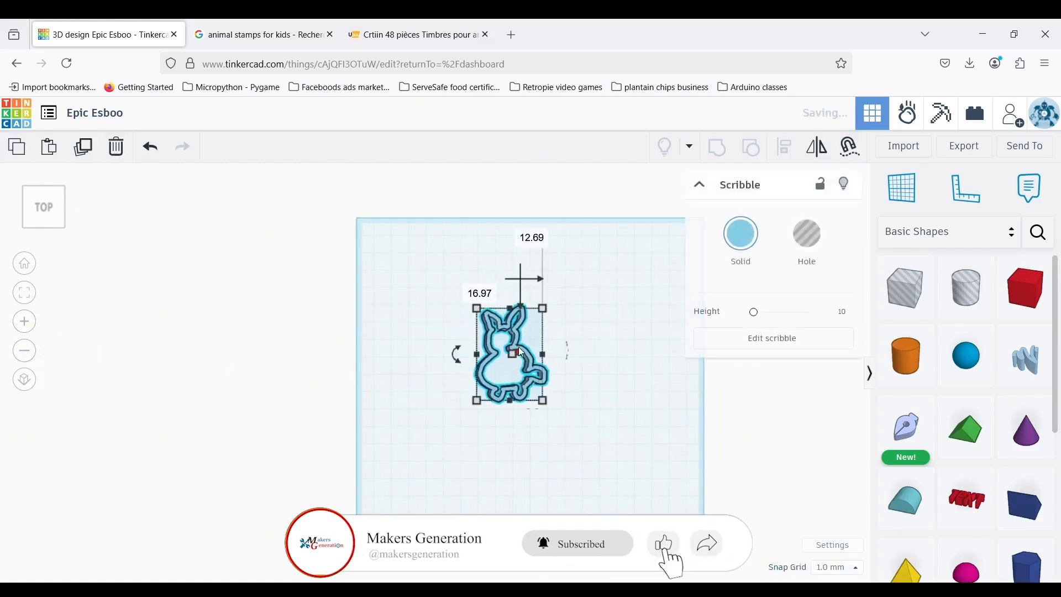
mouse_move(535, 366)
mouse_down()
mouse_move(537, 375)
mouse_move(546, 368)
mouse_up()
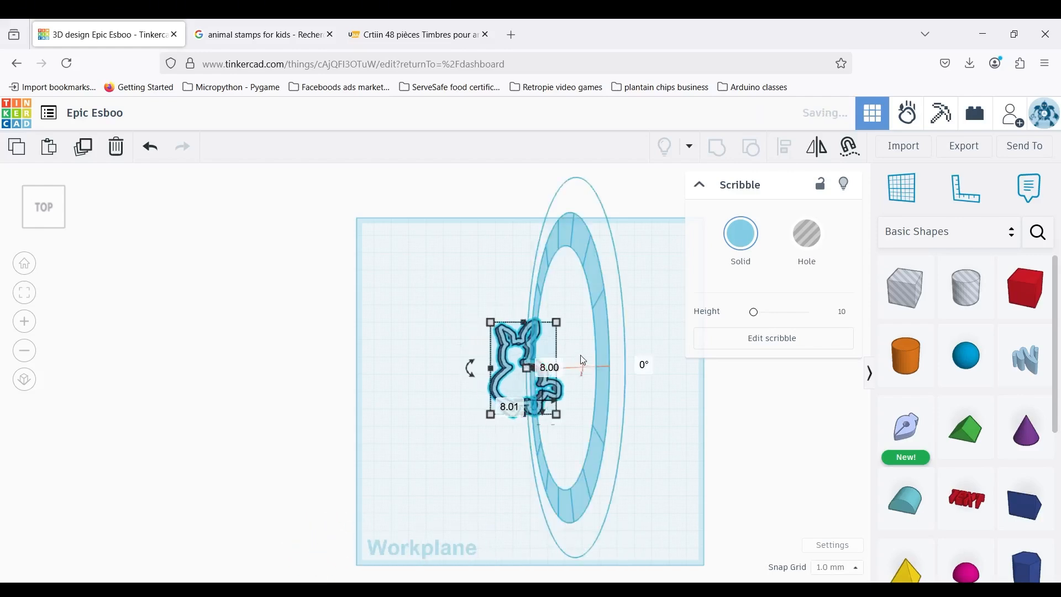
click(616, 438)
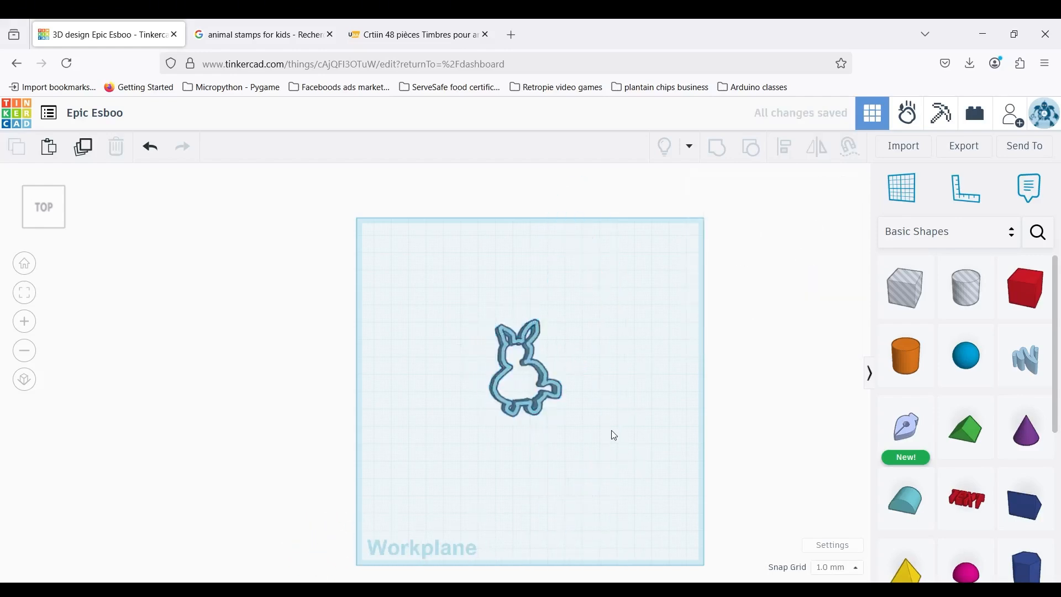
Resize the rabbit scribble to 15 mm wide and 19 mm long
click(545, 391)
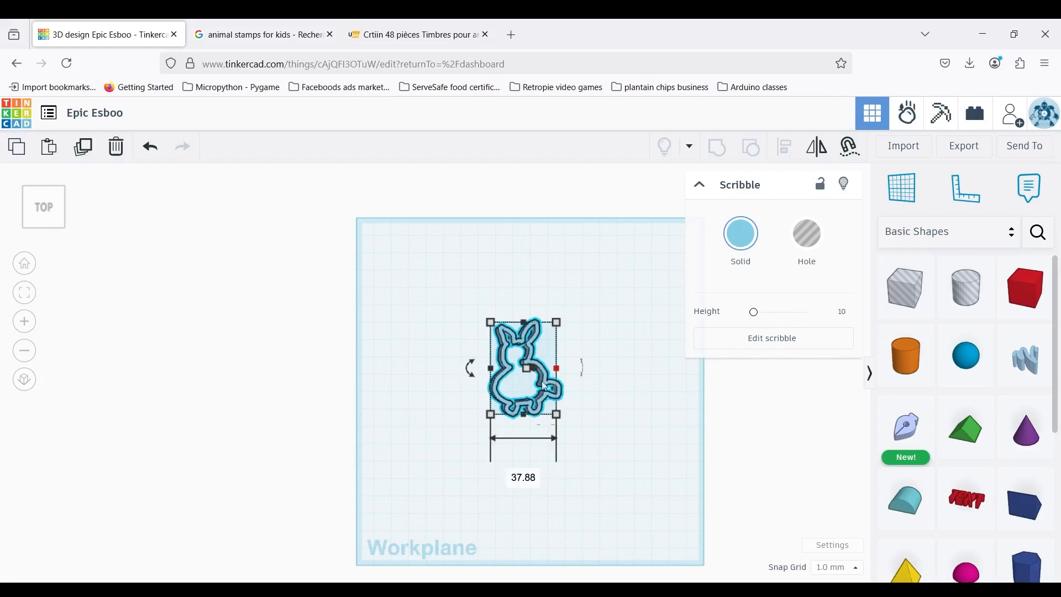
click(559, 347)
click(552, 371)
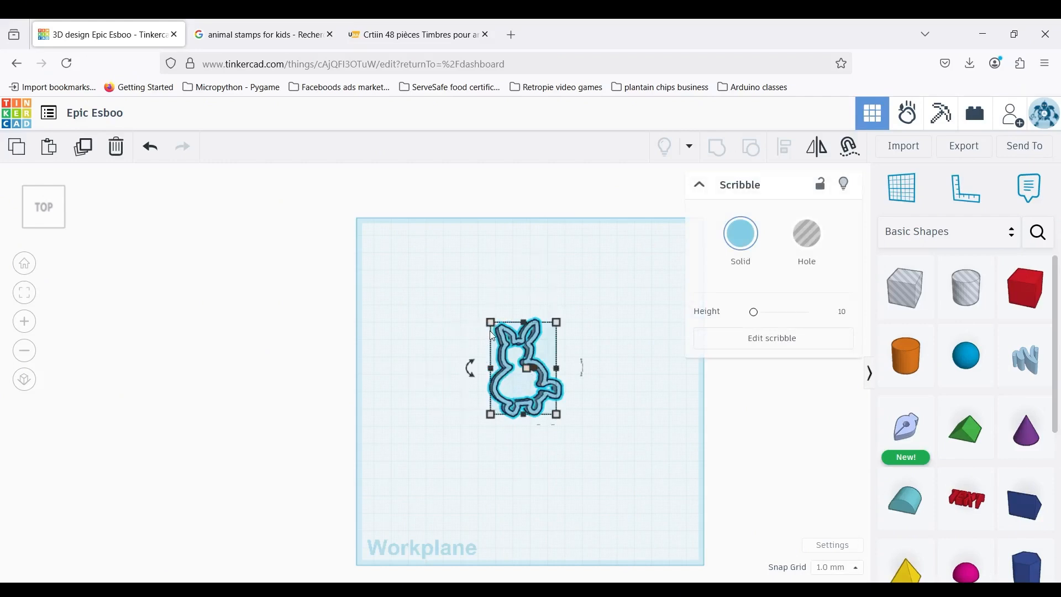
drag(493, 325, 523, 387)
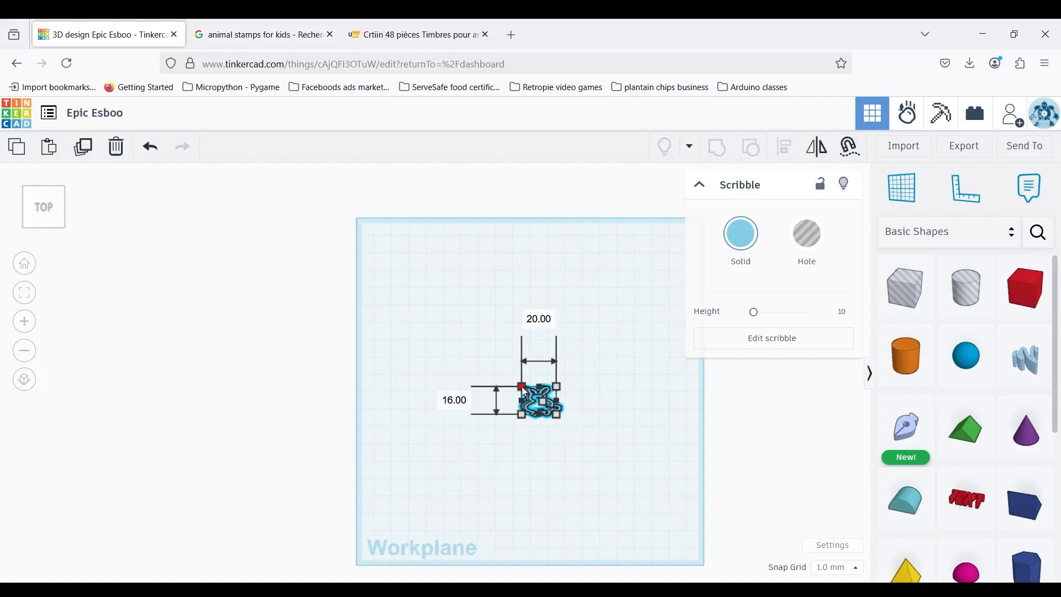
drag(525, 390, 535, 387)
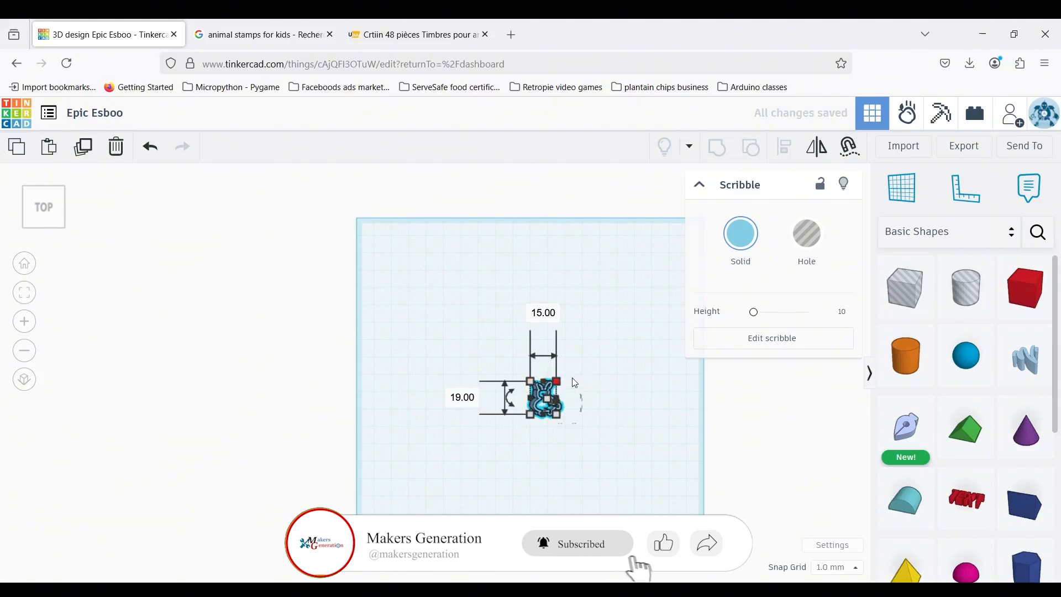
click(626, 415)
Reduce the rabbit scribble's height to 3 mm
mouse_move(571, 426)
right_down()
mouse_move(544, 372)
mouse_move(455, 367)
mouse_move(500, 457)
mouse_move(488, 457)
mouse_move(485, 438)
mouse_move(552, 471)
mouse_move(465, 433)
mouse_move(493, 492)
right_up()
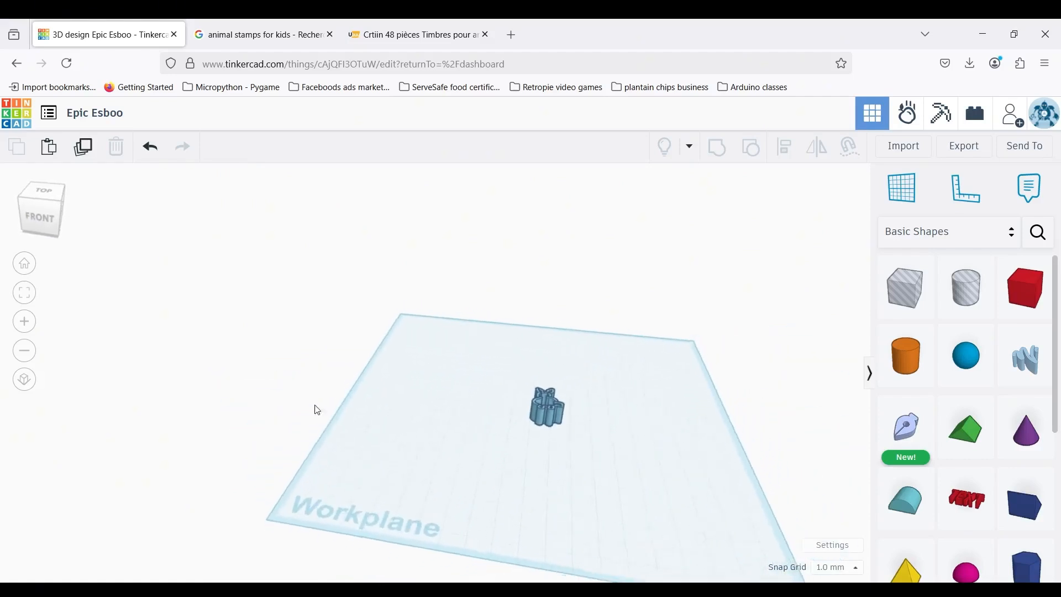
click(47, 224)
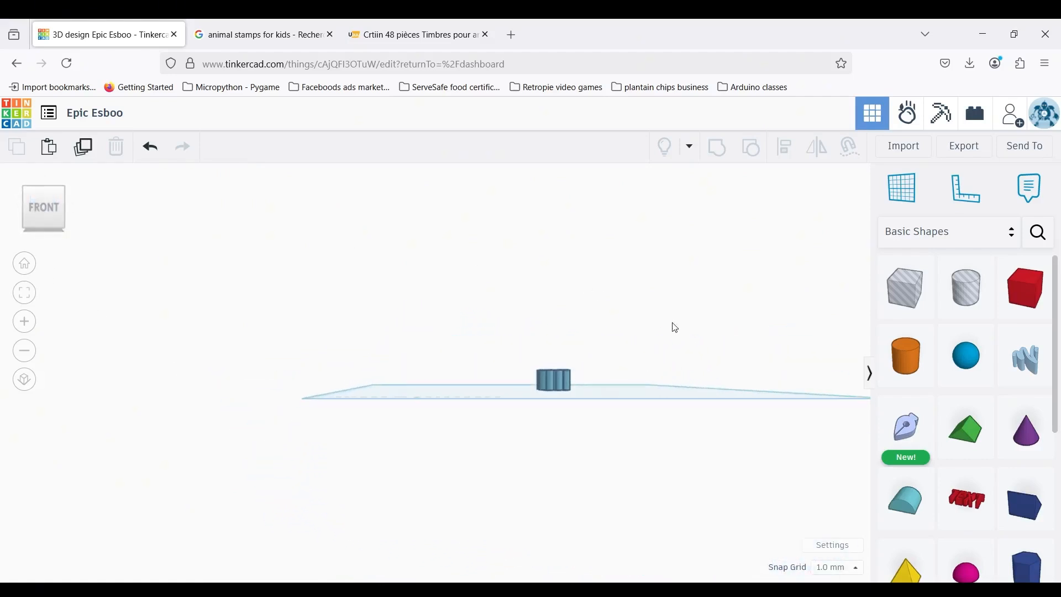
middle_drag(720, 415, 607, 416)
click(29, 323)
middle_drag(616, 401, 542, 406)
click(437, 385)
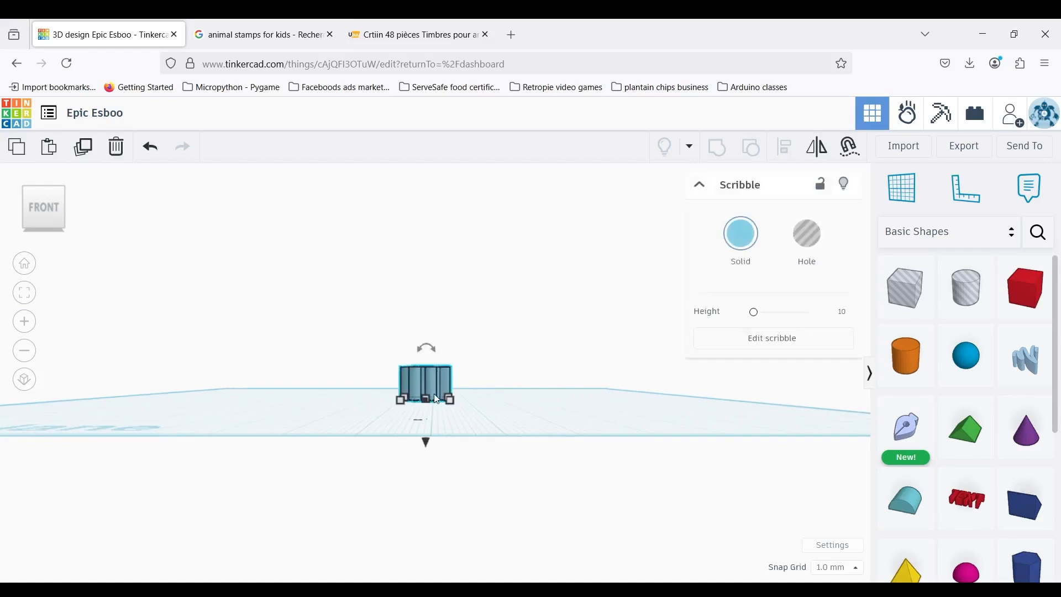
scroll(429, 384, up, 2)
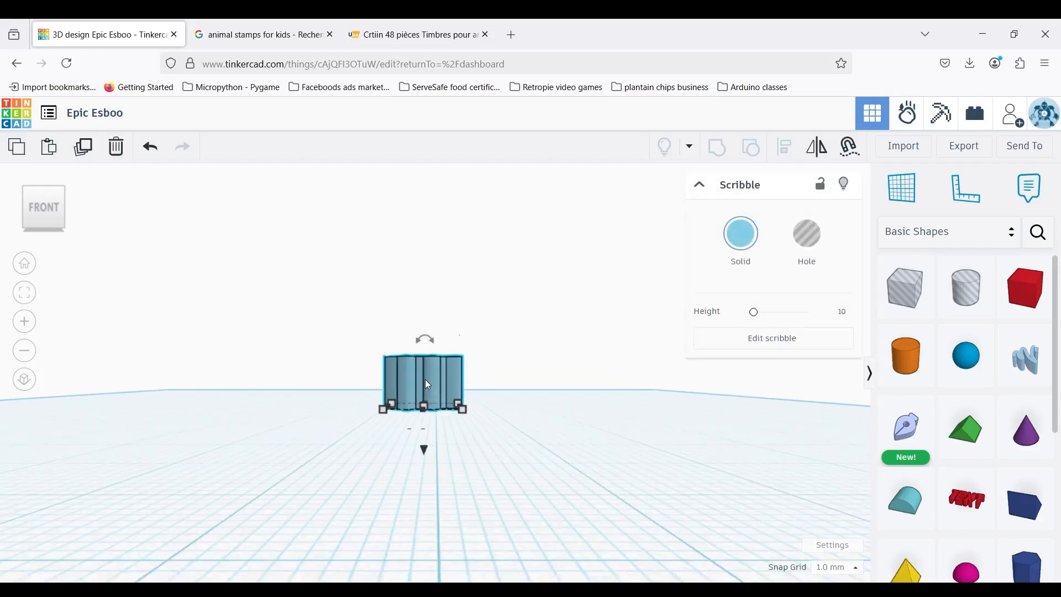
mouse_move(436, 379)
right_down()
mouse_move(433, 409)
mouse_move(428, 370)
right_up()
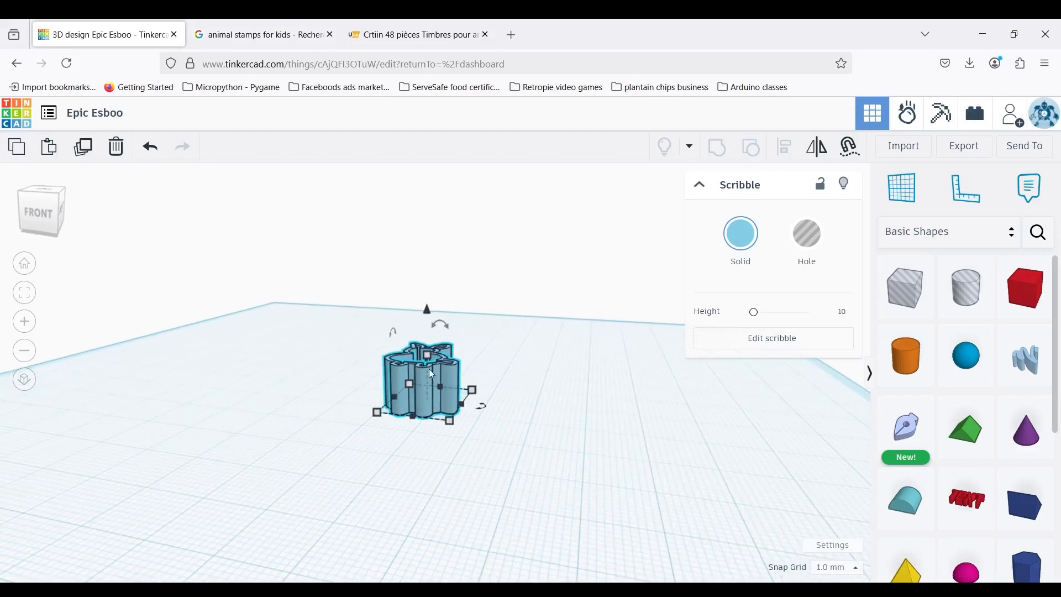
mouse_move(429, 357)
mouse_down()
mouse_move(438, 401)
mouse_move(434, 394)
mouse_up()
click(472, 474)
mouse_move(471, 474)
right_down()
mouse_move(442, 530)
mouse_move(611, 521)
mouse_move(665, 491)
mouse_move(540, 505)
mouse_move(450, 487)
mouse_move(440, 449)
right_up()
click(438, 401)
drag(428, 397, 426, 392)
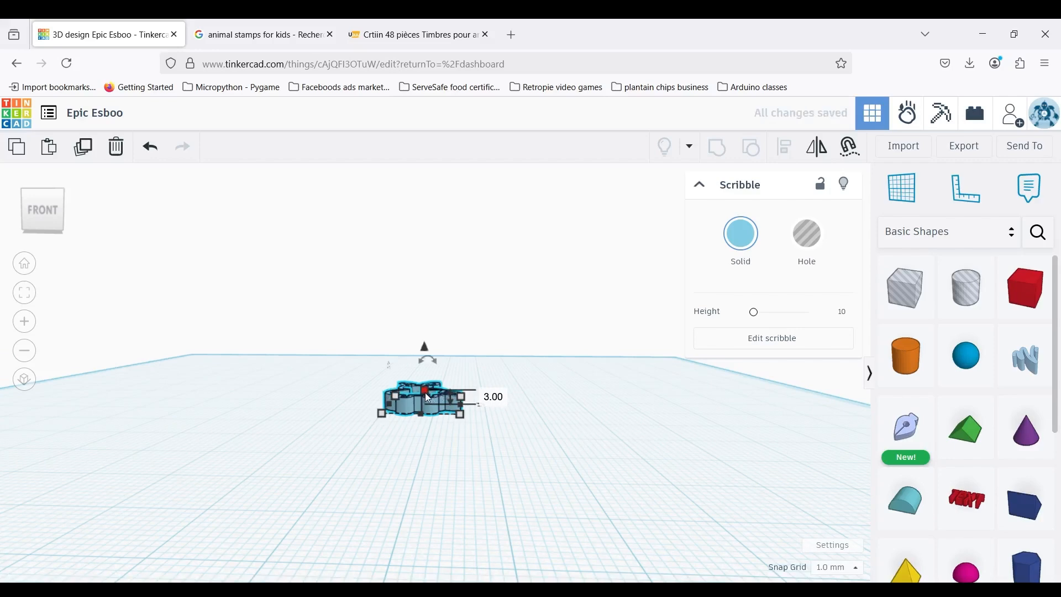
click(570, 449)
Check the rabbit scribble's width and length from above
right_drag(459, 456, 462, 581)
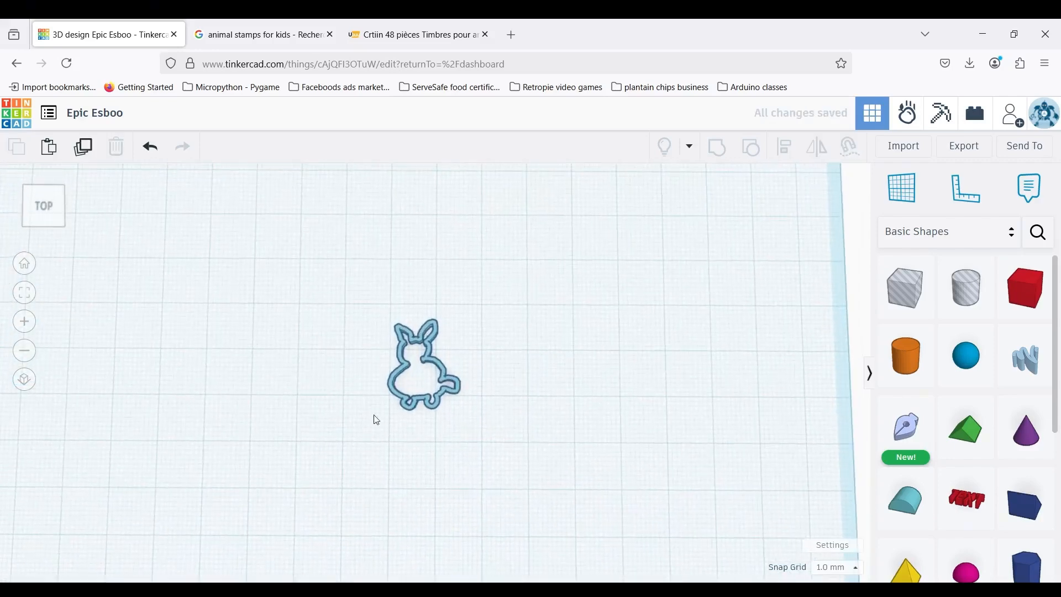
click(424, 342)
mouse_move(461, 371)
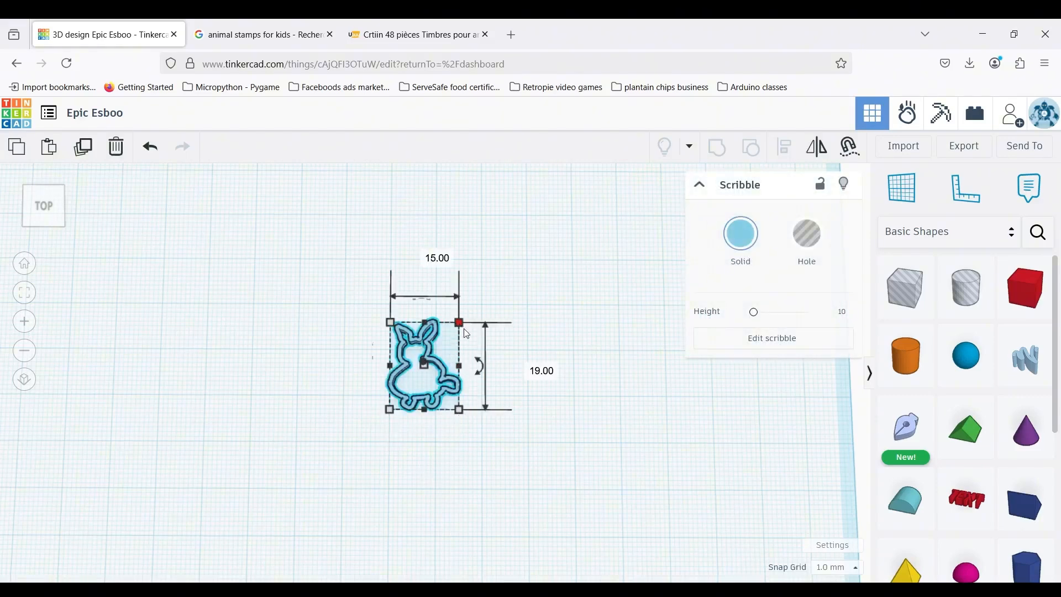
click(696, 362)
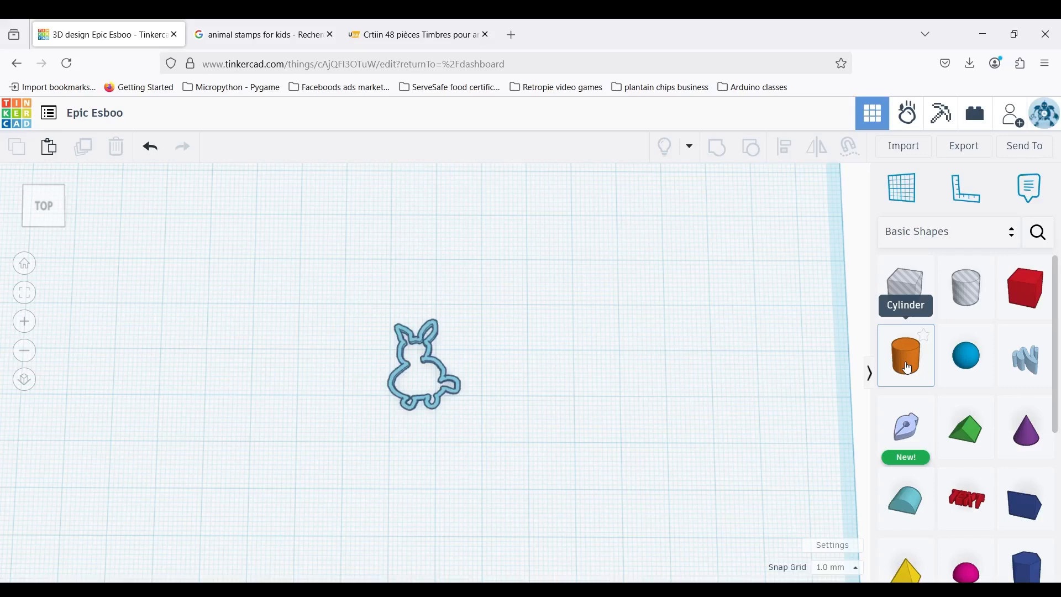
Place a solid cylinder over the rabbit scribble and raise it slightly above the workplane
drag(908, 367, 420, 387)
right_drag(573, 538, 364, 440)
drag(441, 267, 440, 255)
right_drag(496, 475, 452, 293)
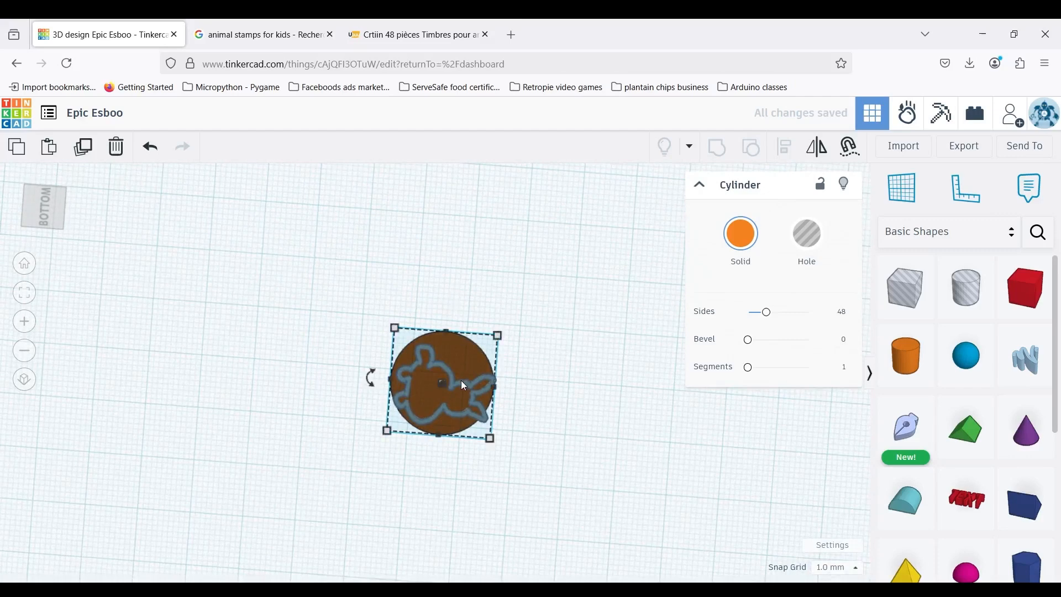
Shift the rabbit scribble 1 mm sideways to centre it under the cylinder
click(462, 384)
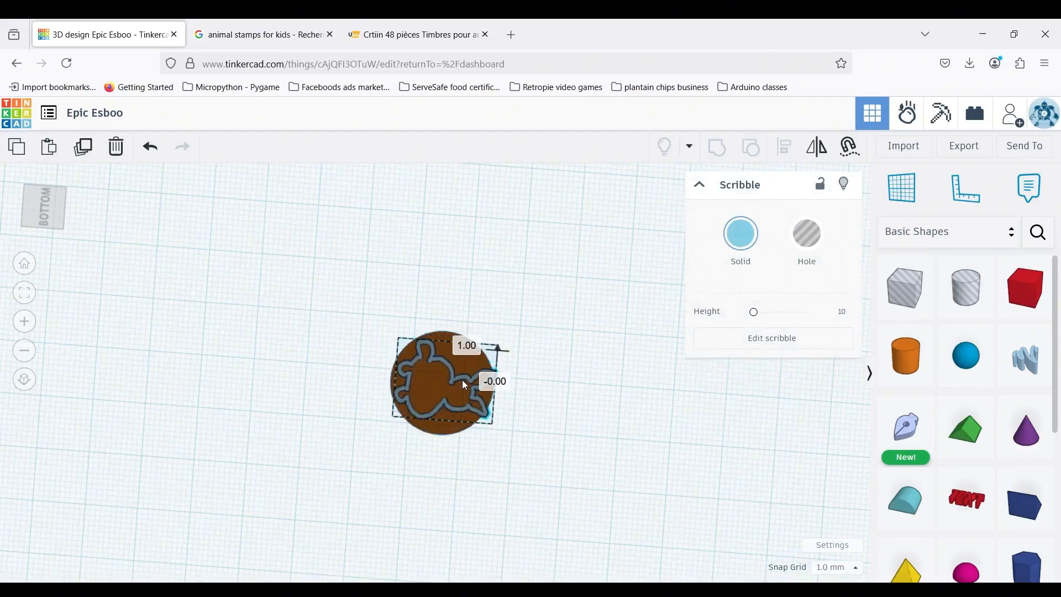
click(491, 468)
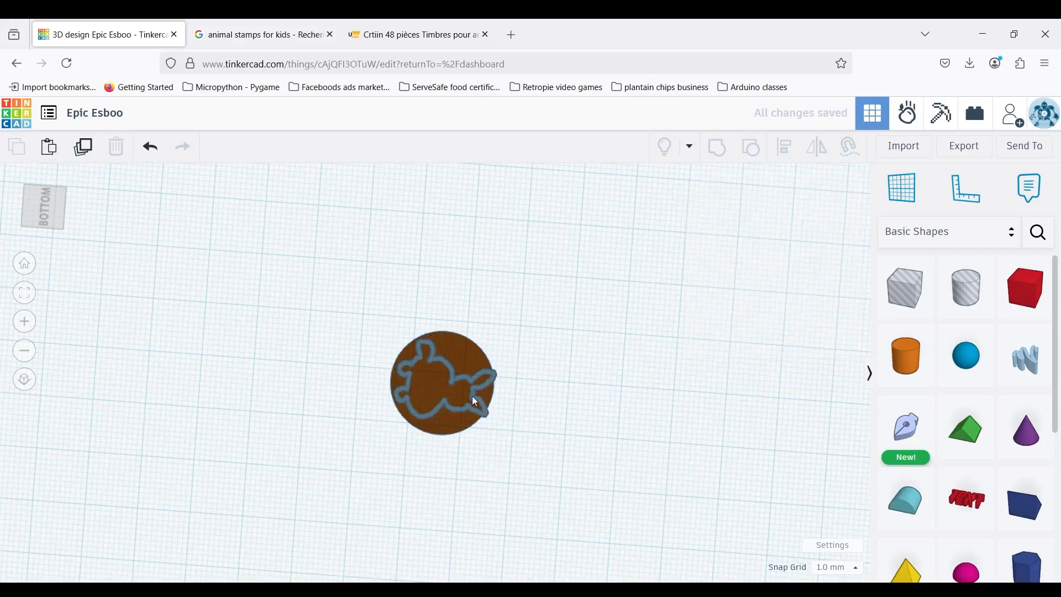
right_drag(454, 353, 436, 572)
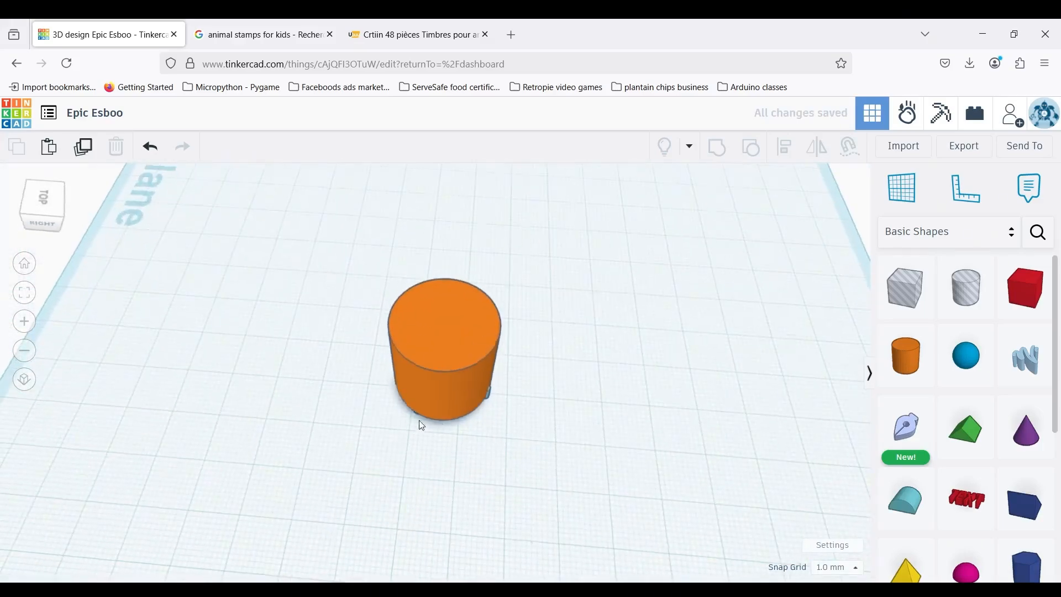
Enlarge the cylinder's base to 22 by 22 mm
click(438, 346)
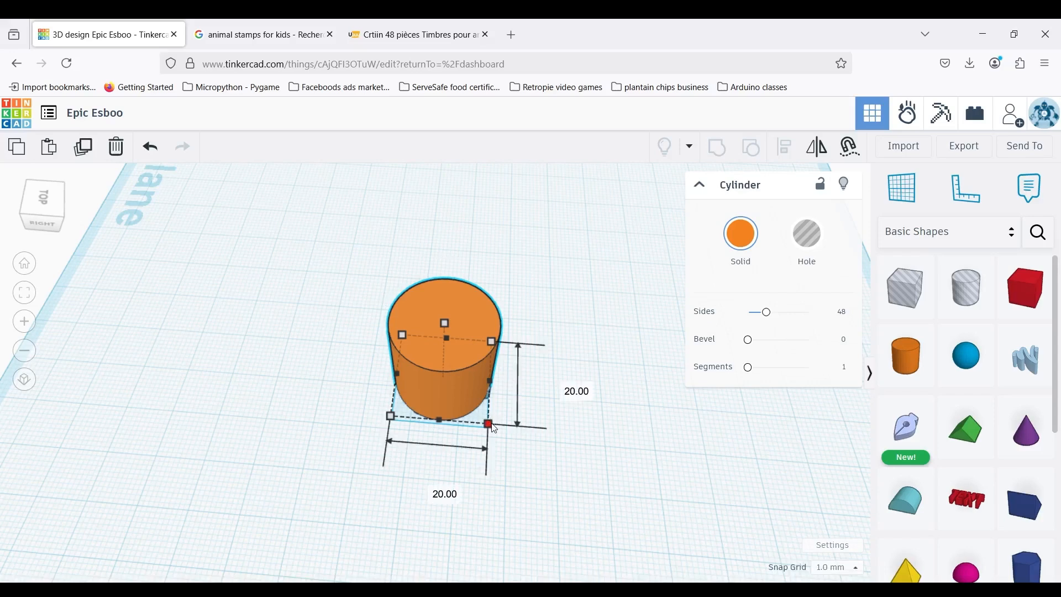
drag(494, 425, 497, 427)
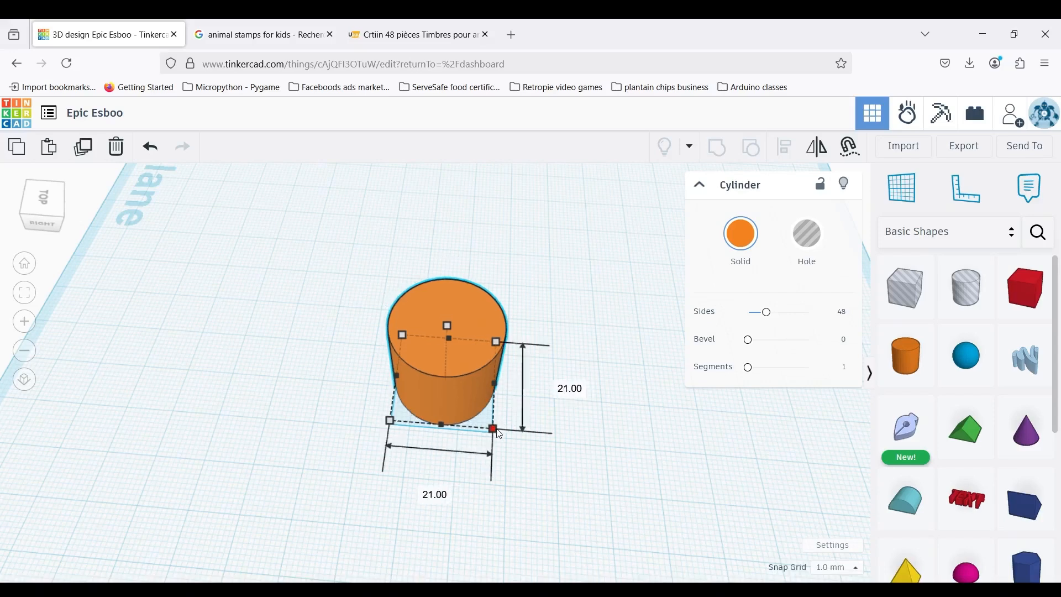
drag(500, 435, 504, 439)
Nudge the parts as seen from below so the rabbit outline sits centred within the cylinder's base
right_drag(514, 464, 478, 331)
click(471, 364)
drag(467, 363, 471, 353)
click(605, 348)
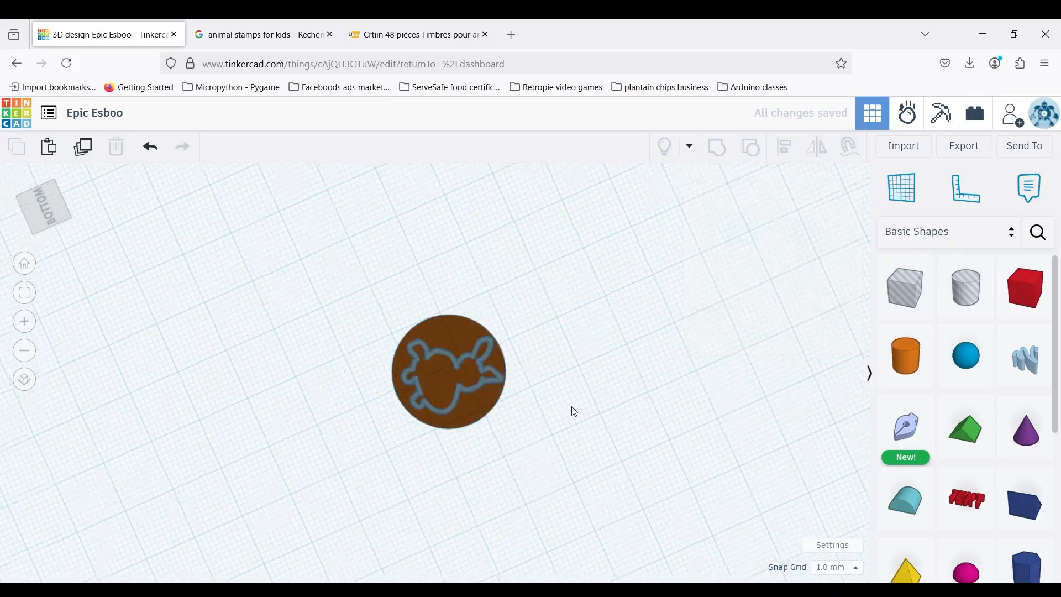
Raise the cylinder's height to 50 mm to form the stamp's handle
right_drag(532, 365, 528, 312)
right_drag(516, 358, 451, 373)
right_drag(513, 342, 486, 367)
click(478, 361)
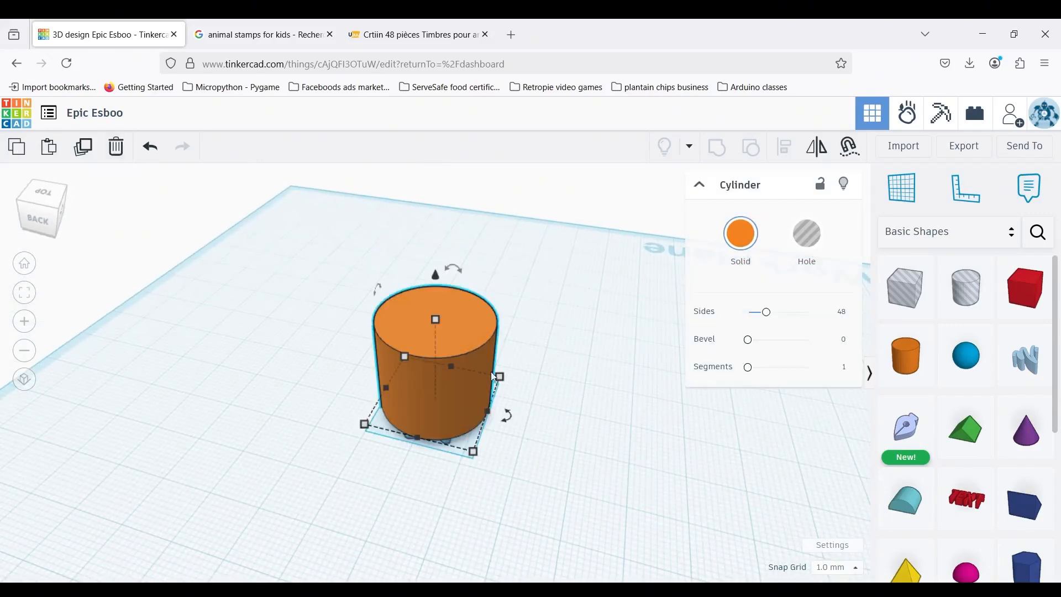
right_drag(533, 433, 462, 330)
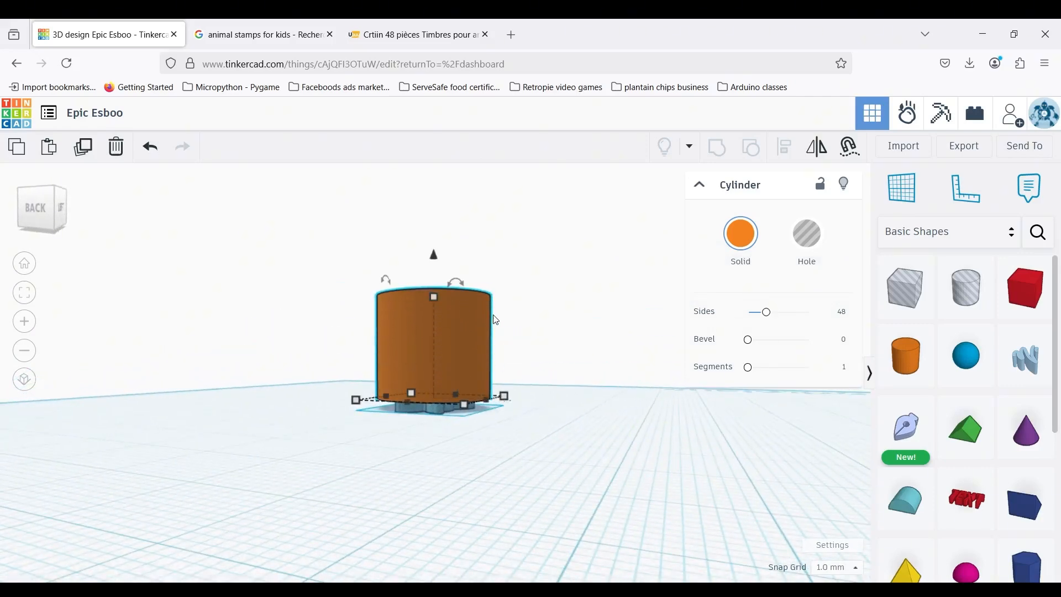
right_drag(527, 375, 449, 333)
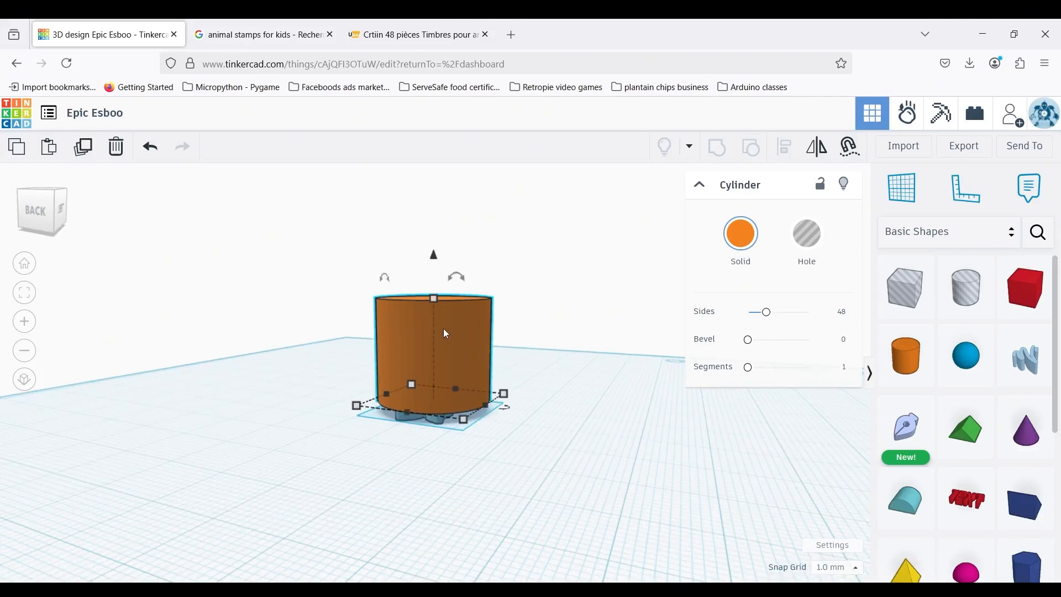
drag(437, 297, 421, 129)
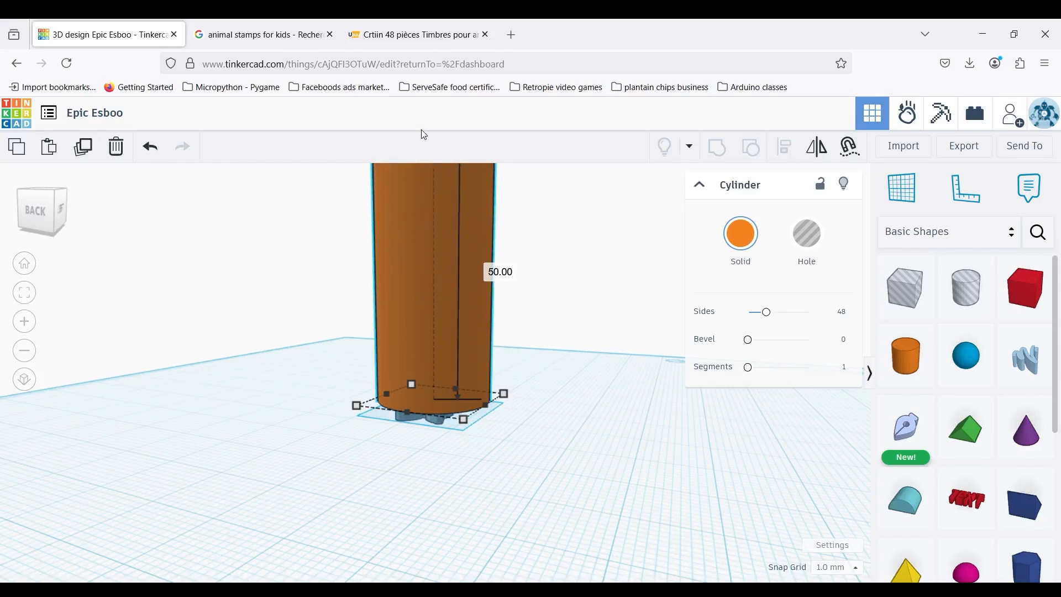
scroll(511, 331, down, 2)
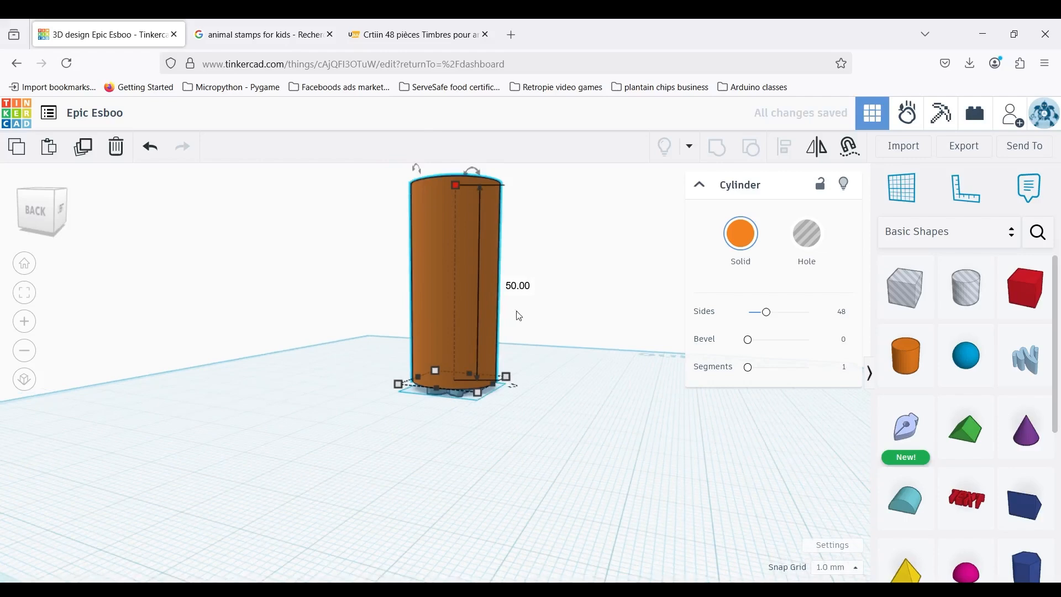
click(556, 516)
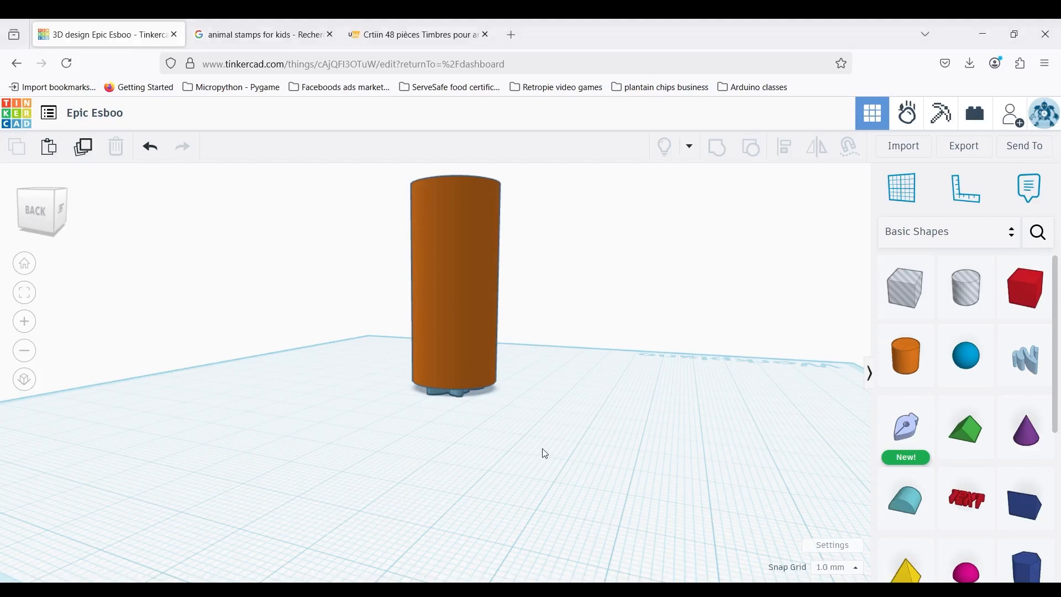
Group the cylinder and the rabbit scribble into one solid shape and move it 3 mm sideways
drag(471, 198, 360, 156)
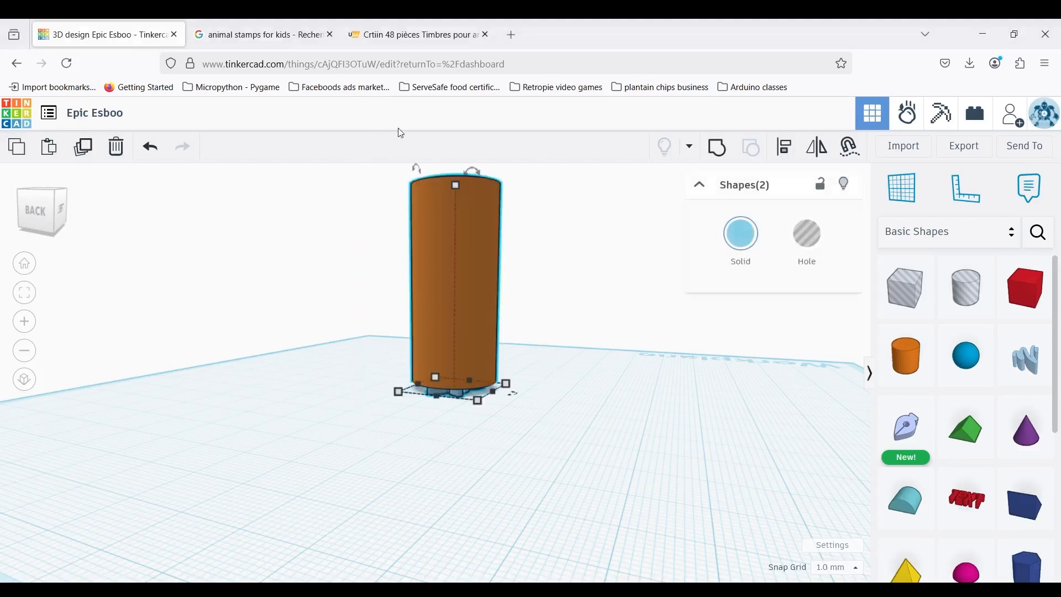
click(712, 148)
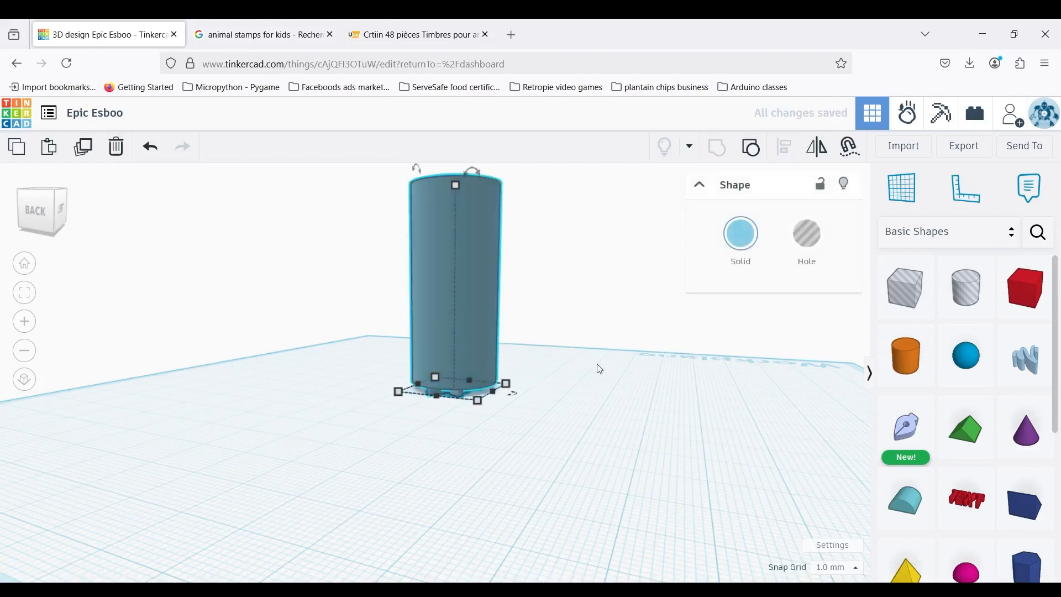
drag(429, 265, 433, 268)
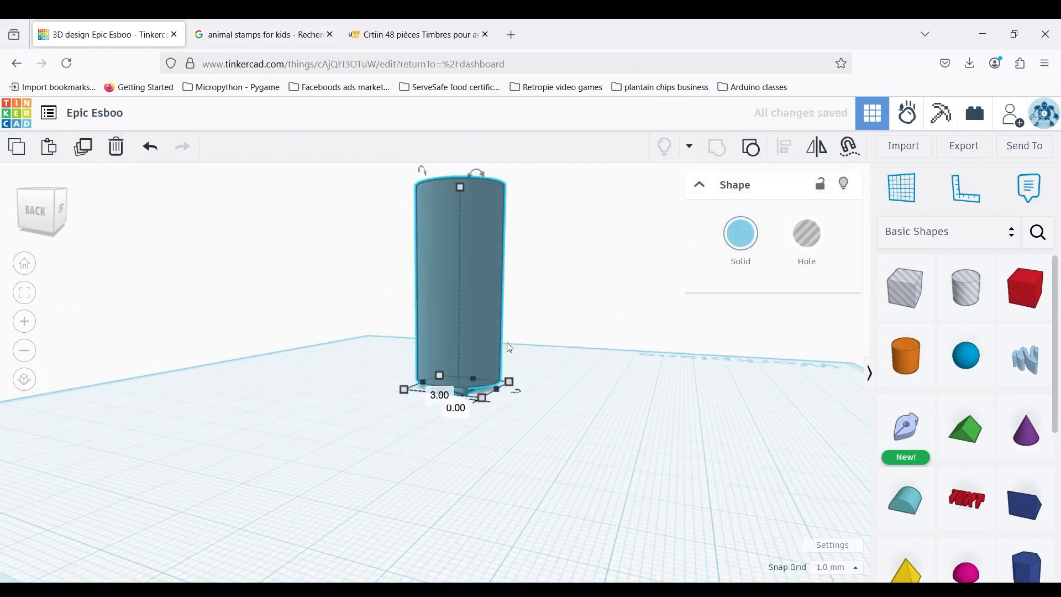
click(558, 335)
click(478, 310)
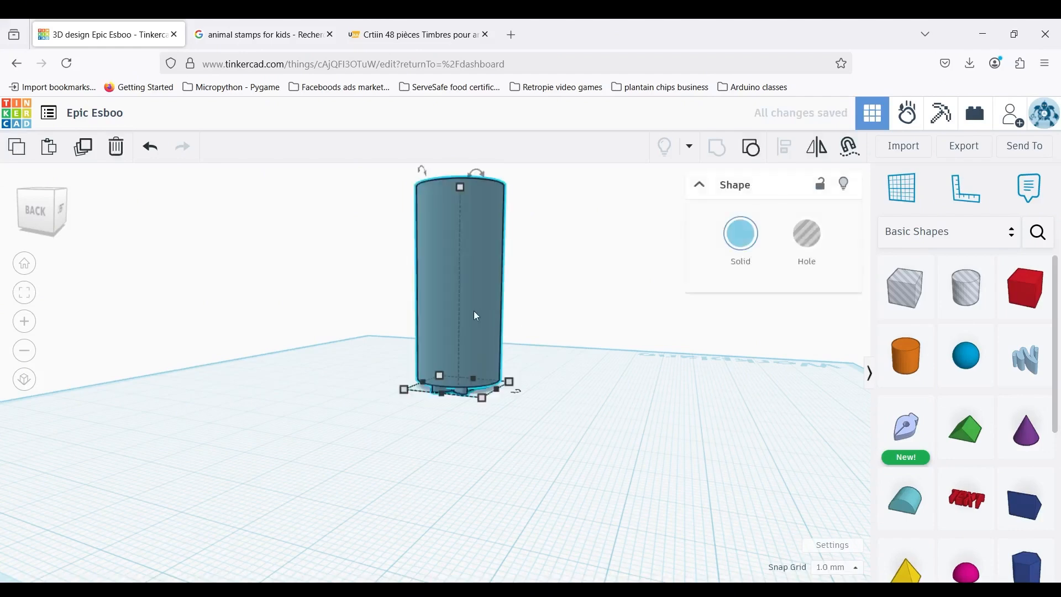
Rotate the grouped stamp by -90° in an orthographic front view so it lies on its side, and look at its rabbit face
right_drag(387, 330, 409, 342)
click(44, 191)
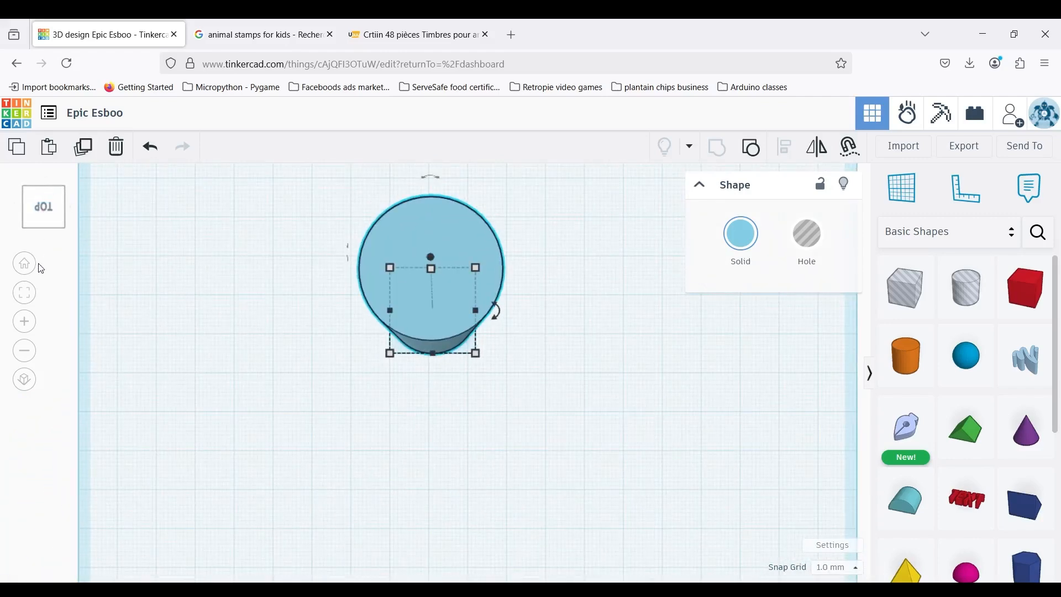
click(26, 270)
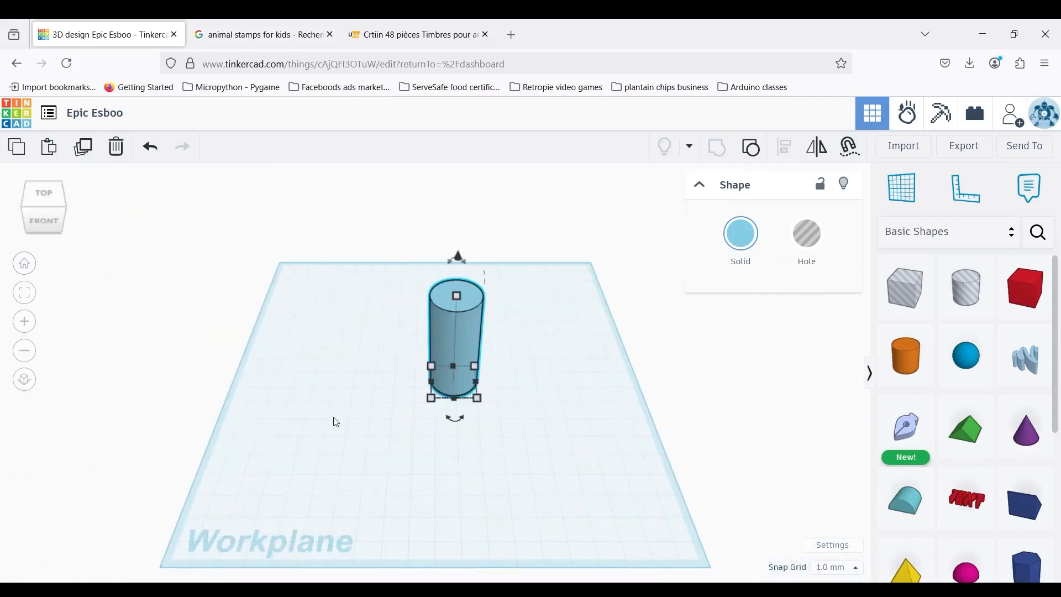
click(32, 382)
right_drag(475, 442, 465, 365)
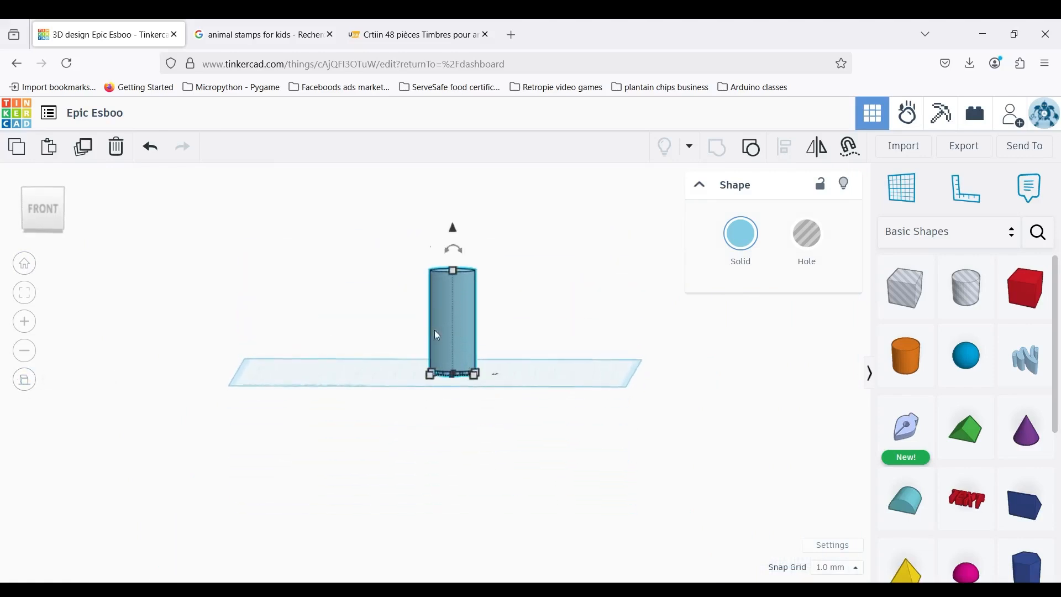
click(24, 321)
click(26, 322)
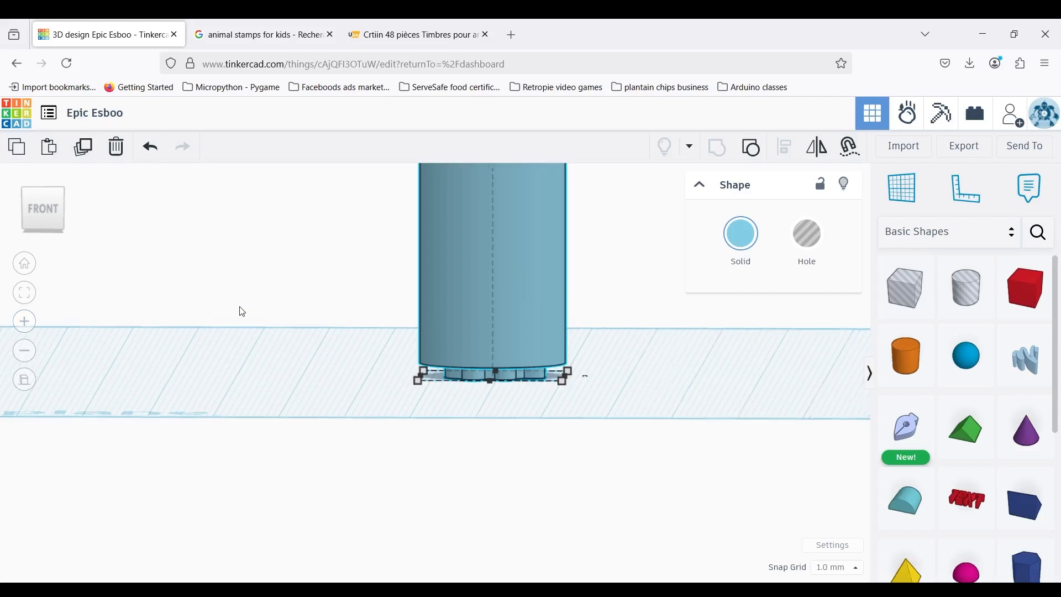
scroll(405, 221, down, 3)
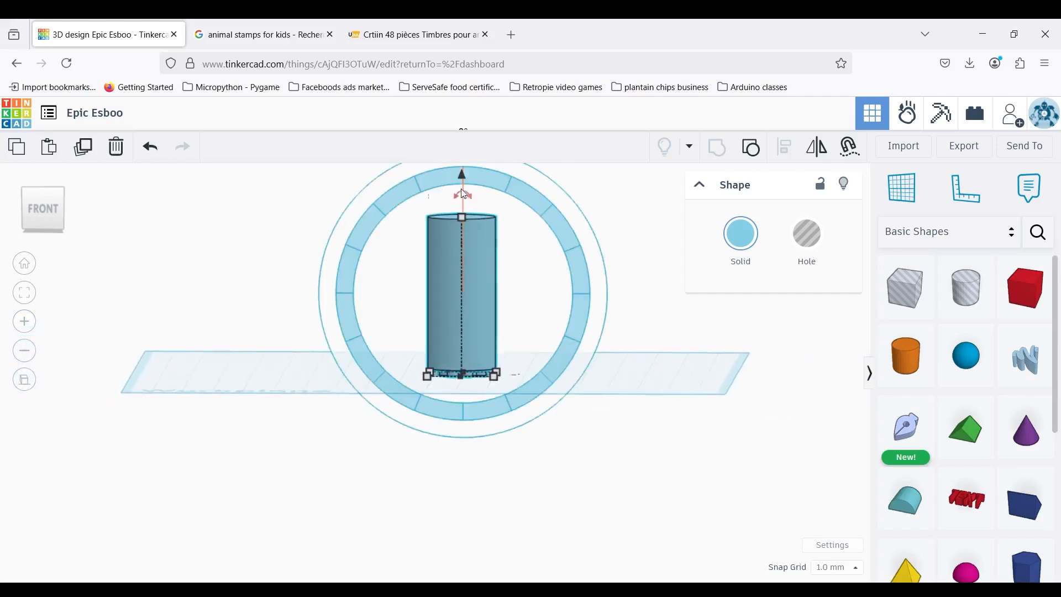
drag(463, 188, 361, 279)
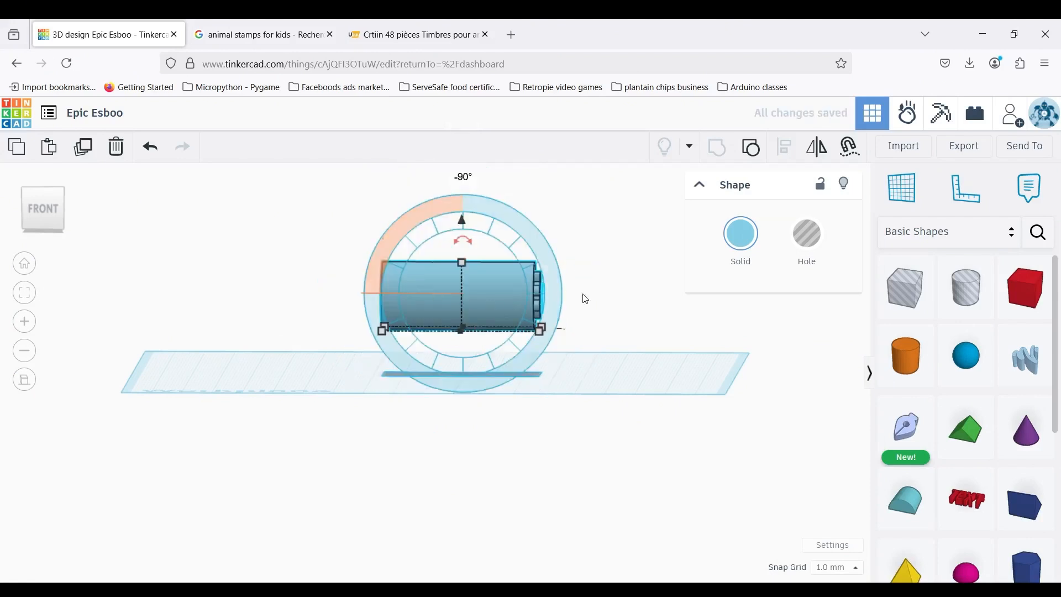
right_drag(673, 321, 459, 357)
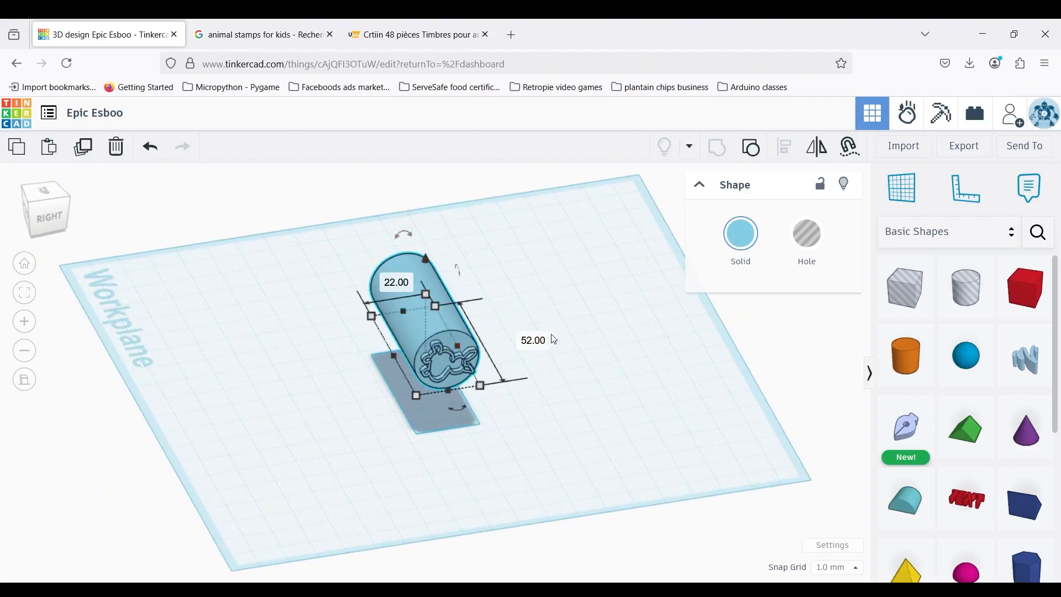
Export everything in the design as an STL file for 3D printing
click(535, 442)
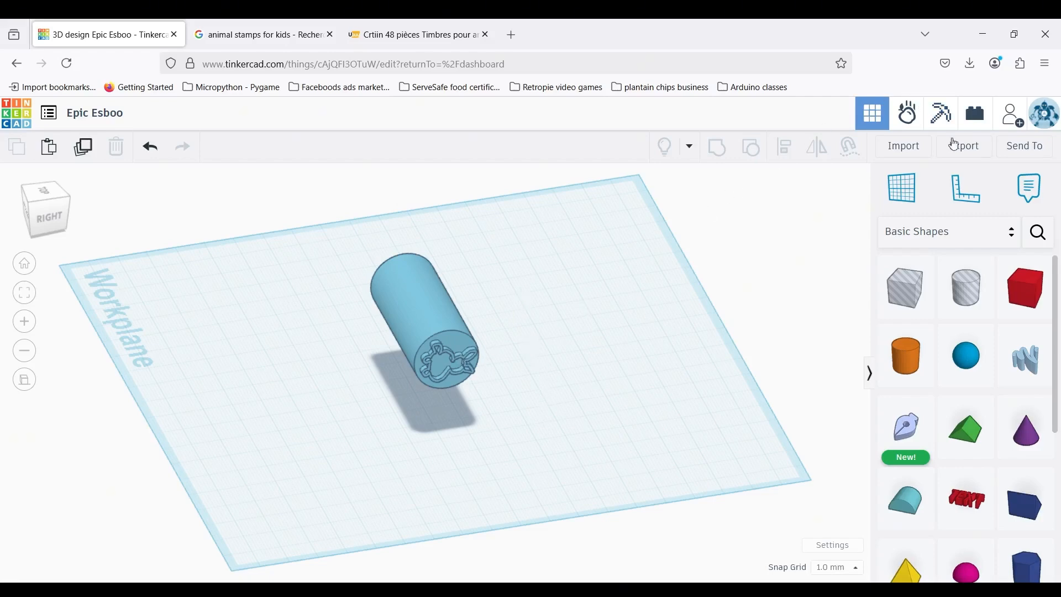
click(973, 159)
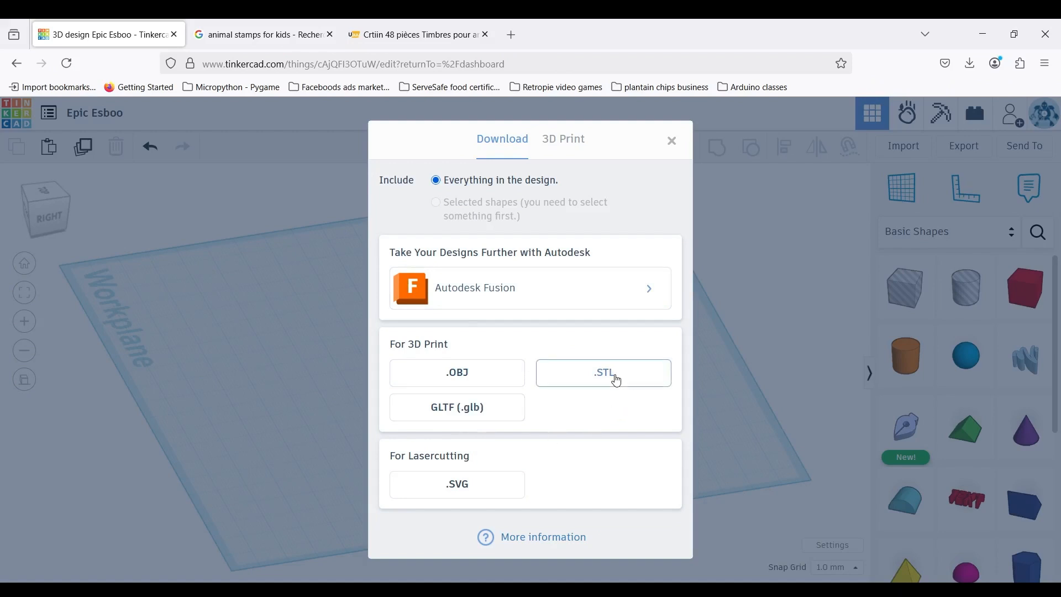
click(594, 383)
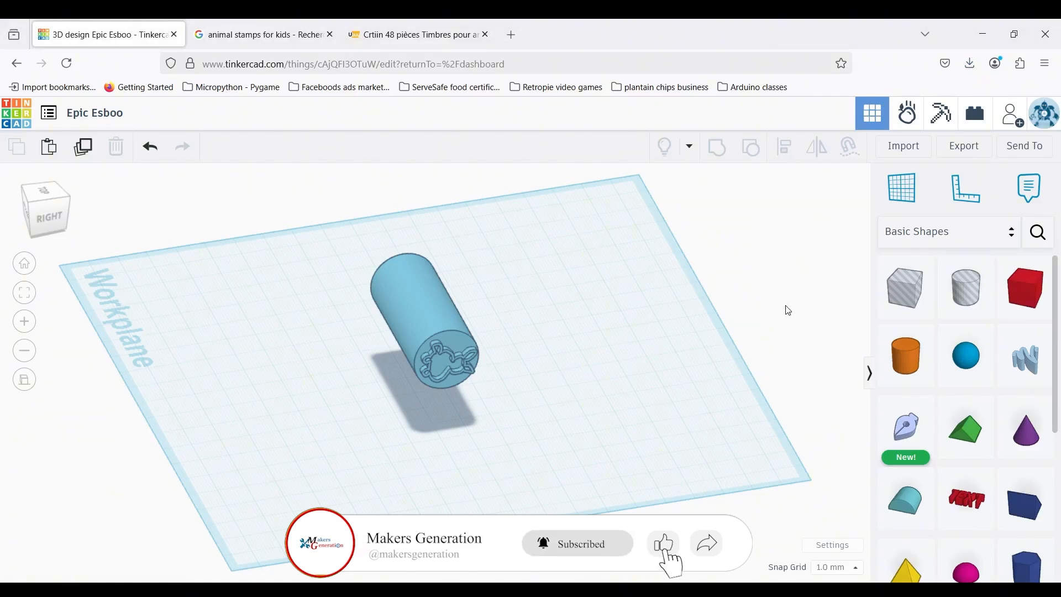
Review the 3D printing services available for sending the design to a printer, and close the export options
click(966, 146)
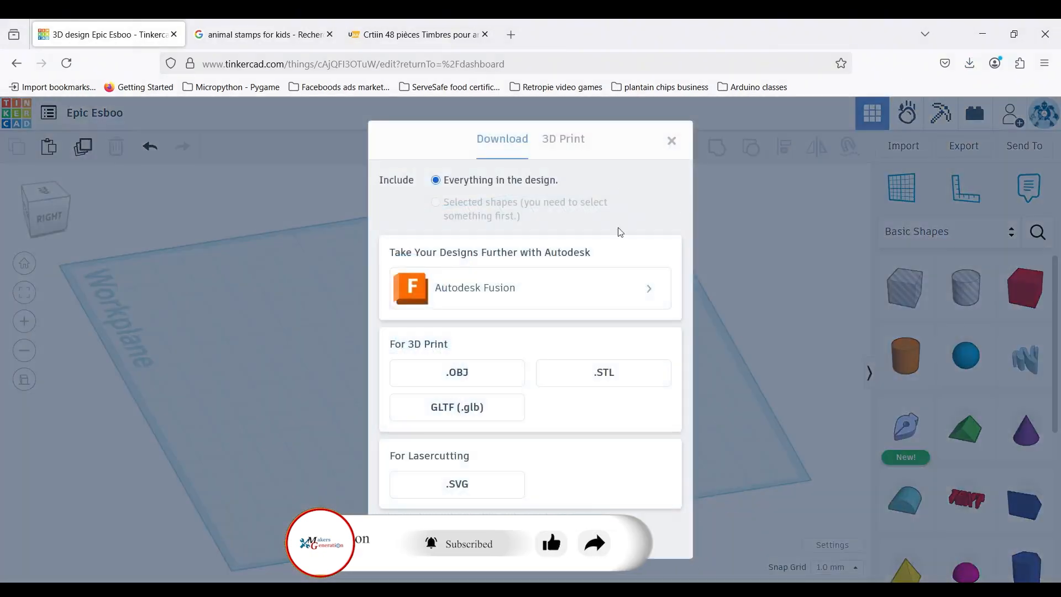
click(552, 149)
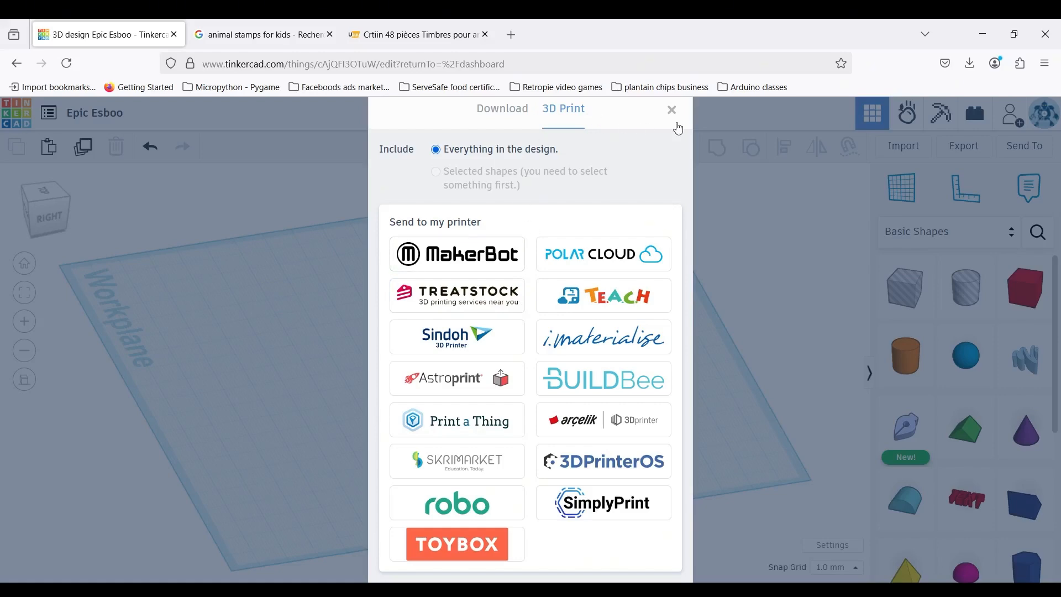
click(672, 111)
Rotate the stamp to stand upright on the workplane with the rabbit outline facing up
right_drag(522, 394, 433, 345)
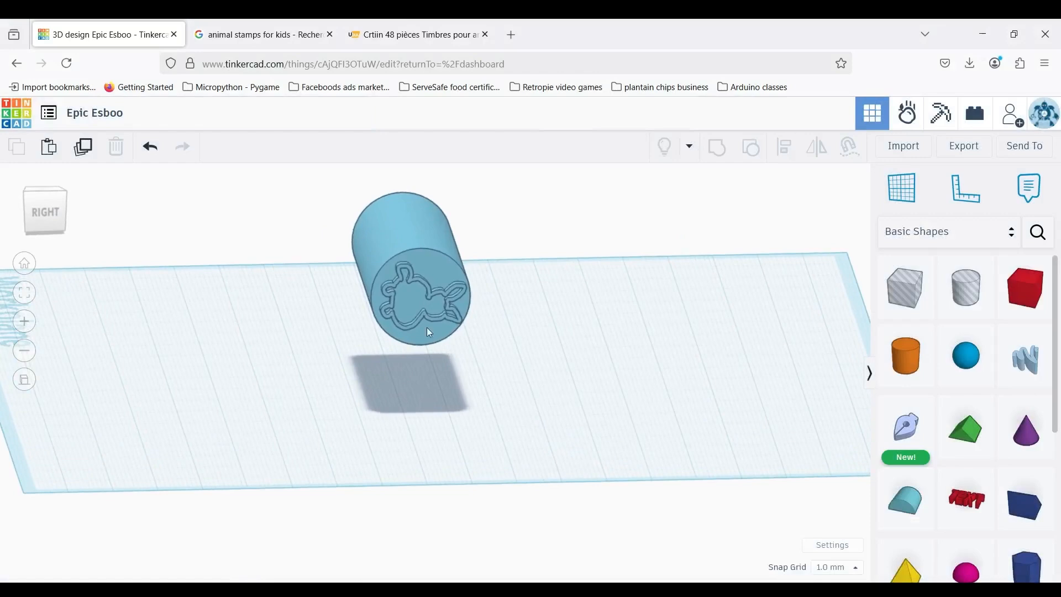
right_drag(404, 284, 598, 319)
scroll(598, 319, down, 6)
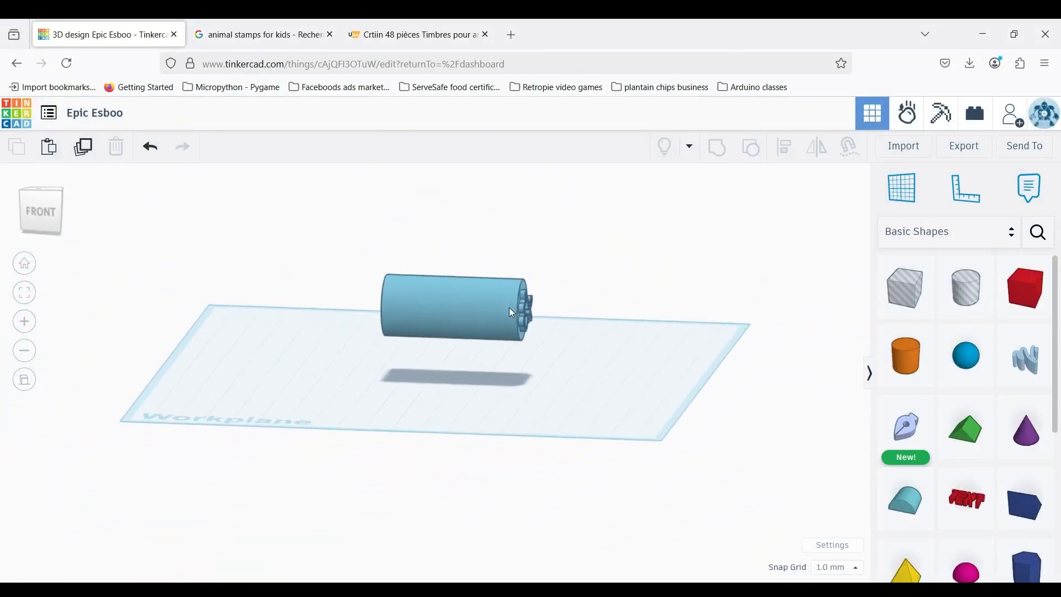
right_drag(526, 373, 488, 315)
click(459, 290)
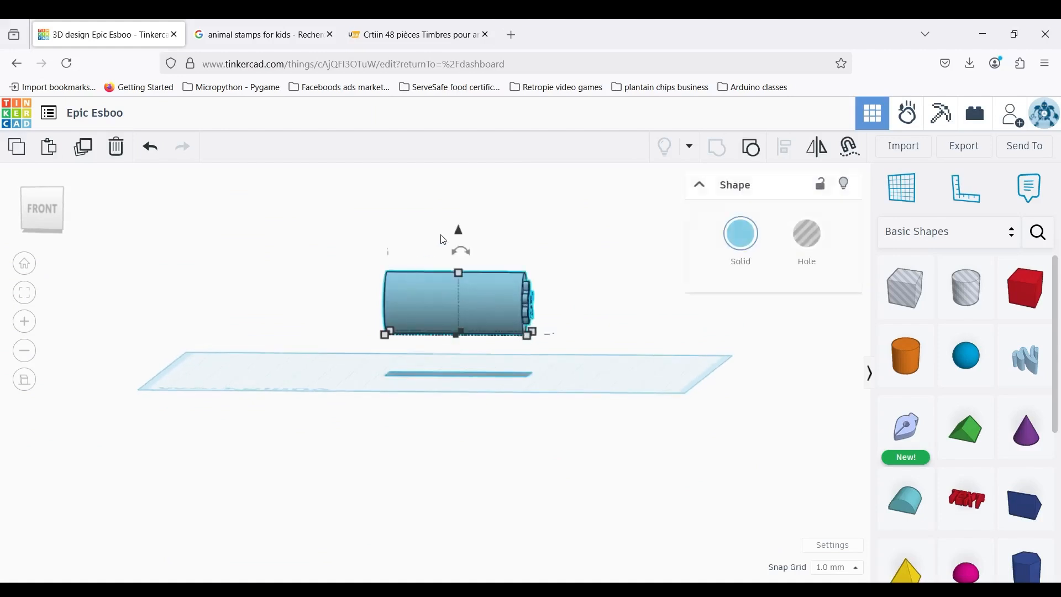
drag(472, 256, 458, 314)
right_drag(330, 370, 520, 399)
right_drag(552, 355, 468, 275)
drag(442, 221, 515, 237)
click(357, 260)
right_drag(357, 260, 435, 424)
right_drag(412, 394, 339, 355)
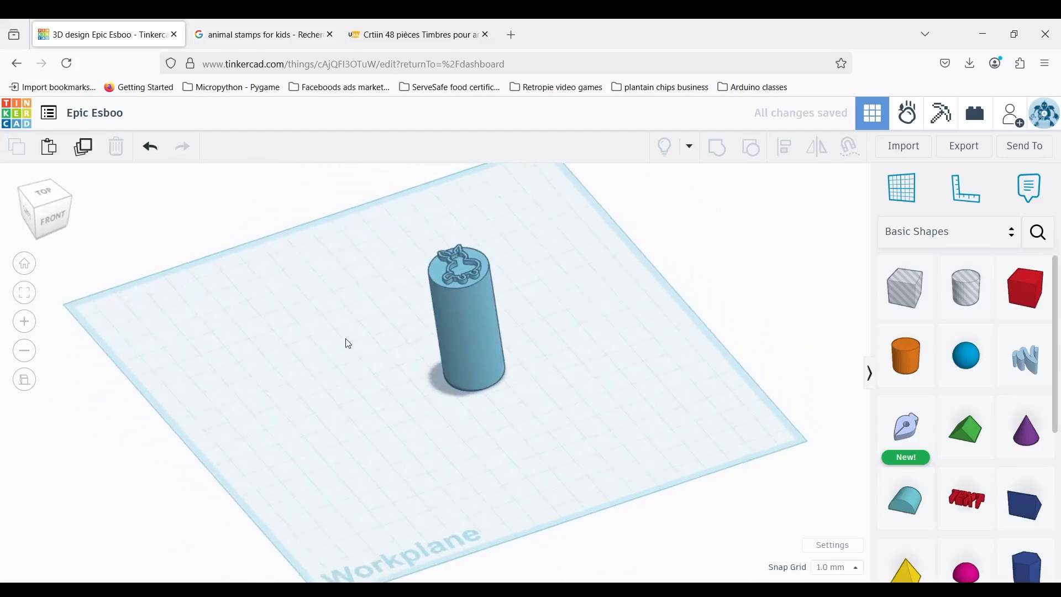